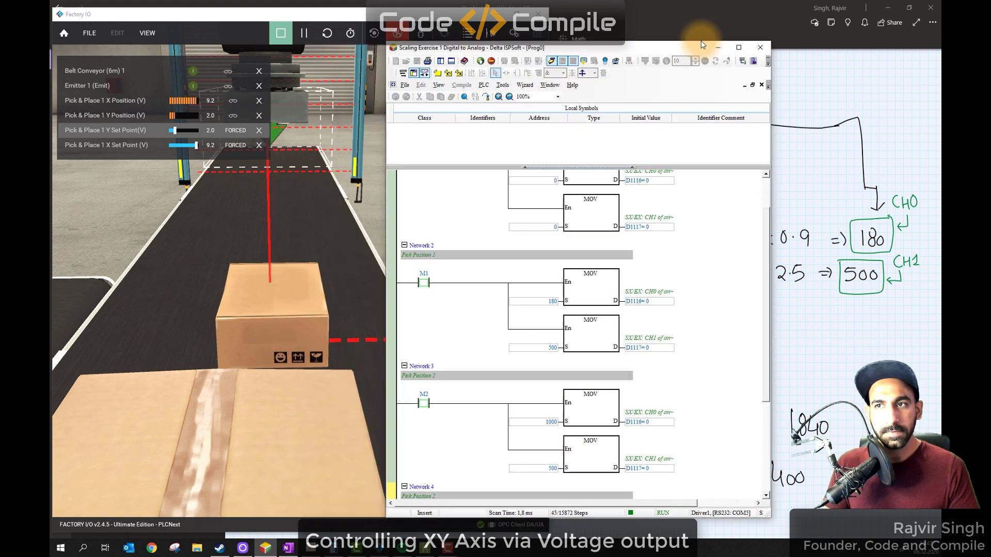
# Step: Switch to Factory IO and release the forced values on the Pick & Place 1 Y and X set points
pyautogui.scroll(2, 713, 249)
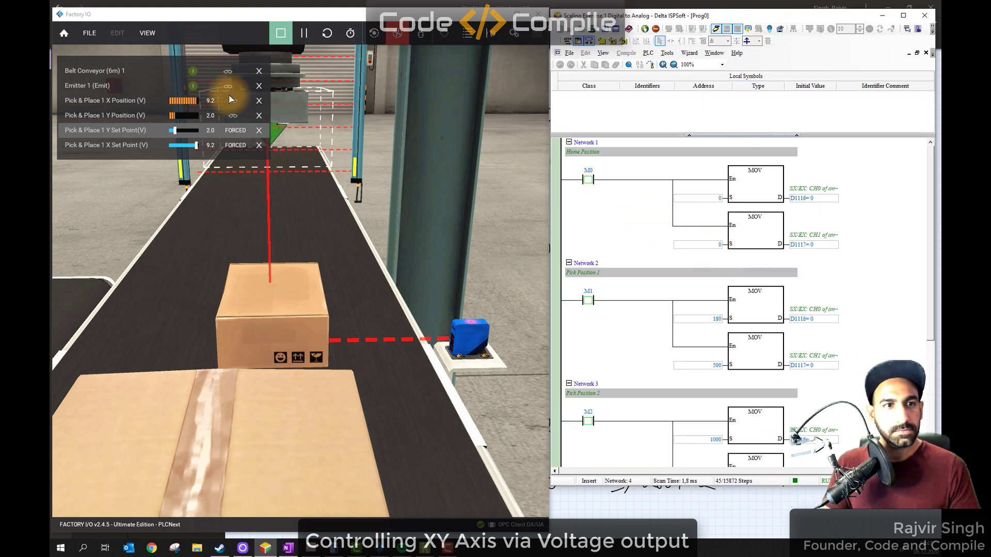
pyautogui.click(239, 131)
pyautogui.click(241, 146)
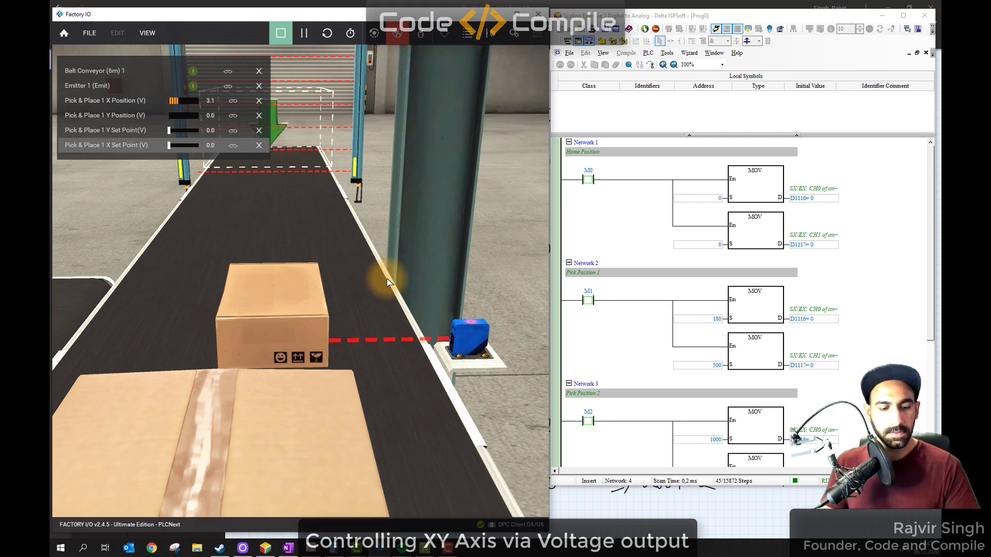
# Step: Set M1 on and off again in Network 2 to send the gantry to pick position 1
pyautogui.moveTo(452, 242); pyautogui.dragTo(159, 216, button='right')
pyautogui.scroll(-5, 295, 275)
pyautogui.scroll(-3, 295, 279)
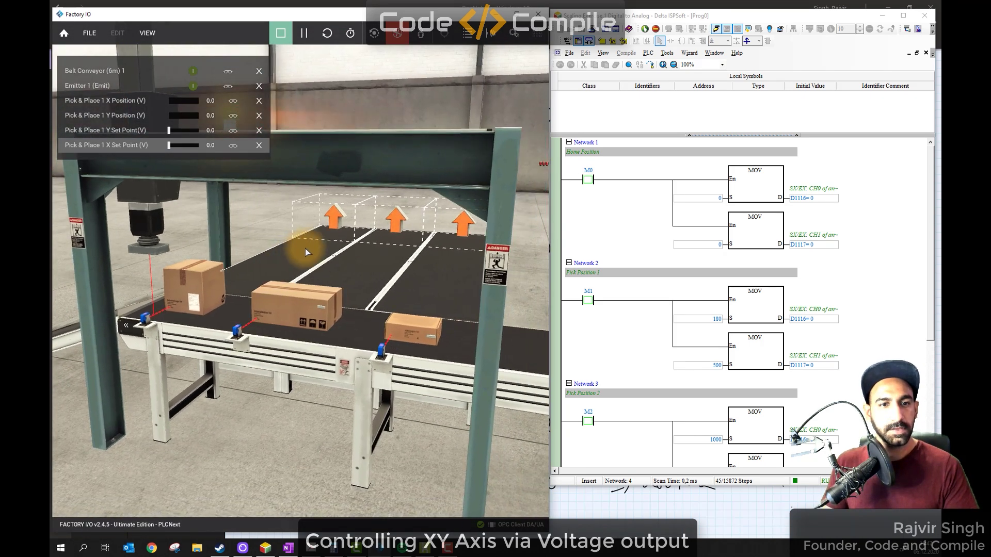
pyautogui.moveTo(305, 250); pyautogui.dragTo(307, 276, button='right')
pyautogui.scroll(3, 303, 281)
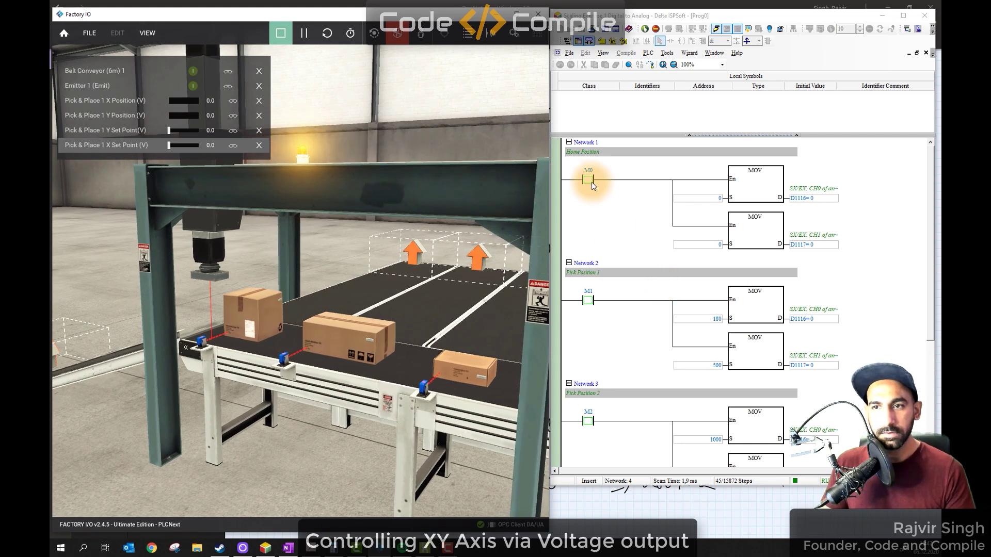
pyautogui.rightClick(587, 302)
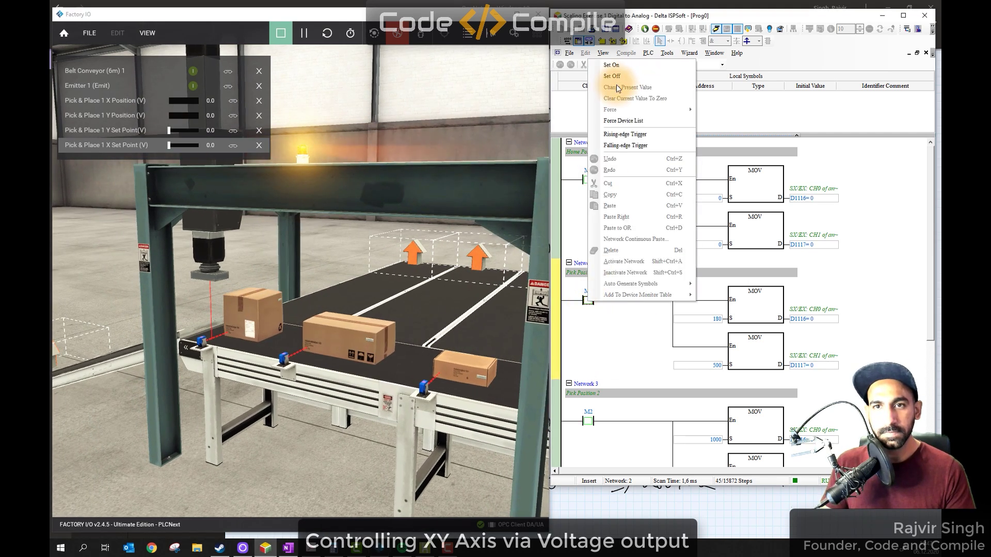
pyautogui.click(630, 65)
pyautogui.rightClick(589, 302)
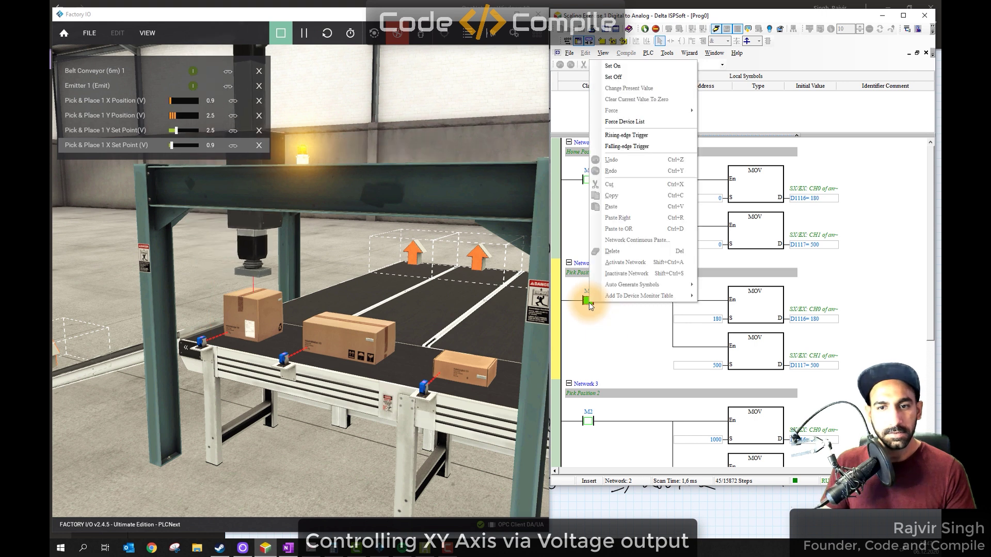
pyautogui.click(632, 79)
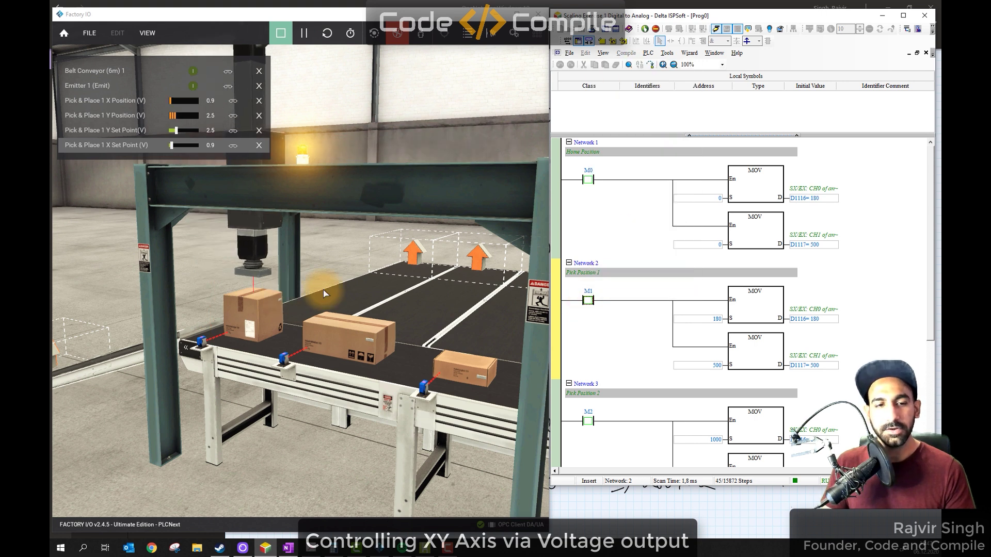
# Step: Set M2 on and off again in Network 3 to move the gantry over the middle box
pyautogui.scroll(-2, 615, 336)
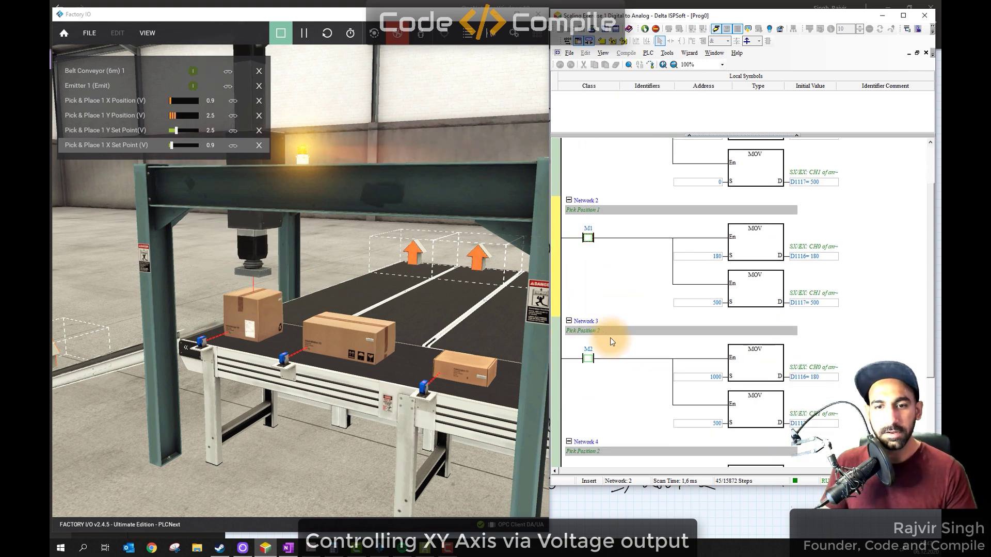
pyautogui.rightClick(593, 362)
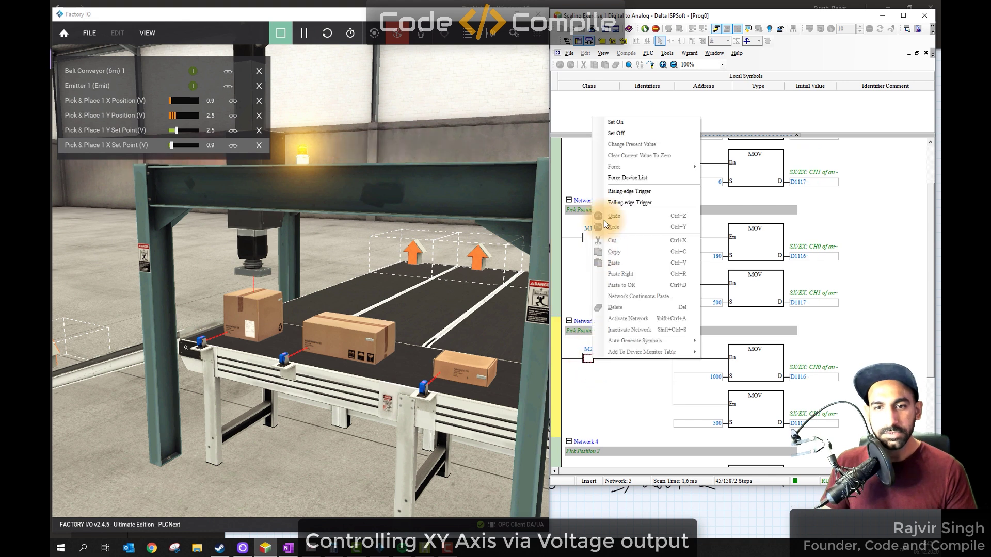
pyautogui.click(638, 120)
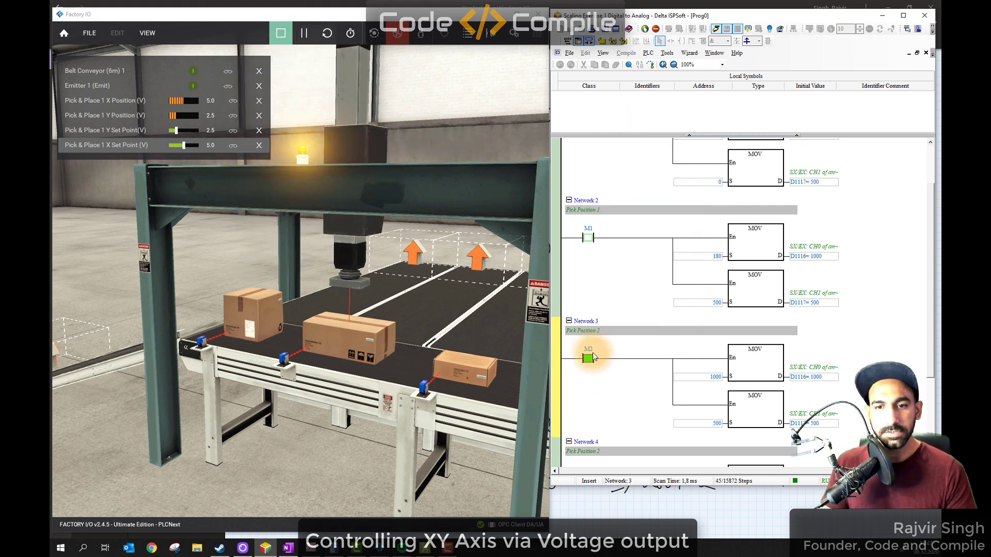
pyautogui.rightClick(590, 359)
pyautogui.click(626, 132)
# Step: Set M3 on and off again in Network 4 to move the gantry over the third box
pyautogui.scroll(-4, 604, 325)
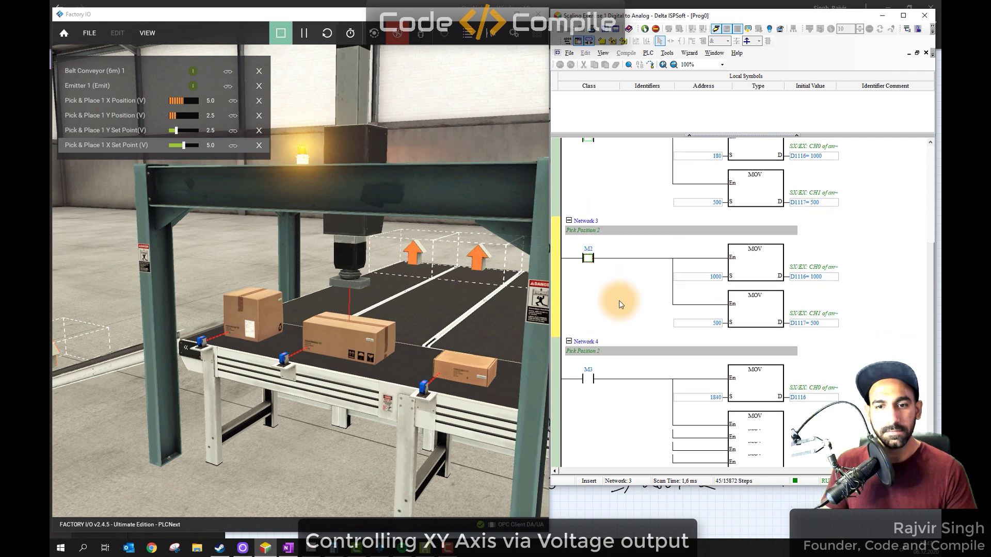
pyautogui.rightClick(589, 341)
pyautogui.click(620, 104)
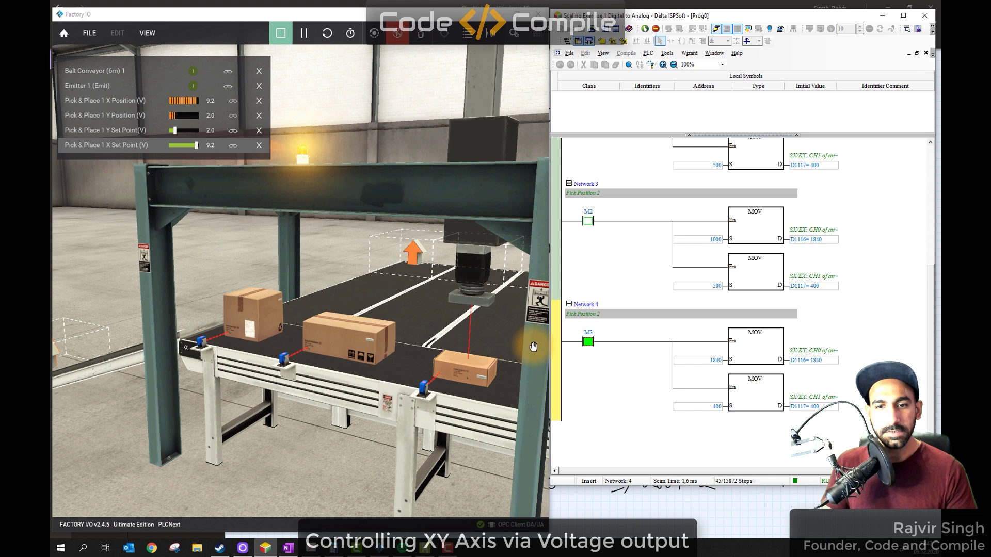
pyautogui.rightClick(588, 344)
pyautogui.click(642, 117)
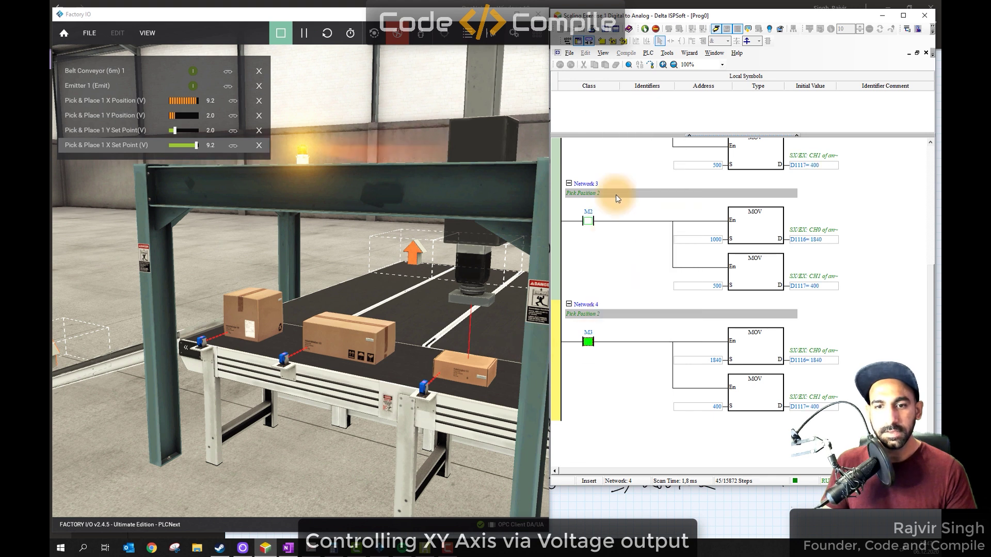
# Step: Set M0 on and off again in Network 1 to return the gantry to its home position
pyautogui.scroll(5, 613, 280)
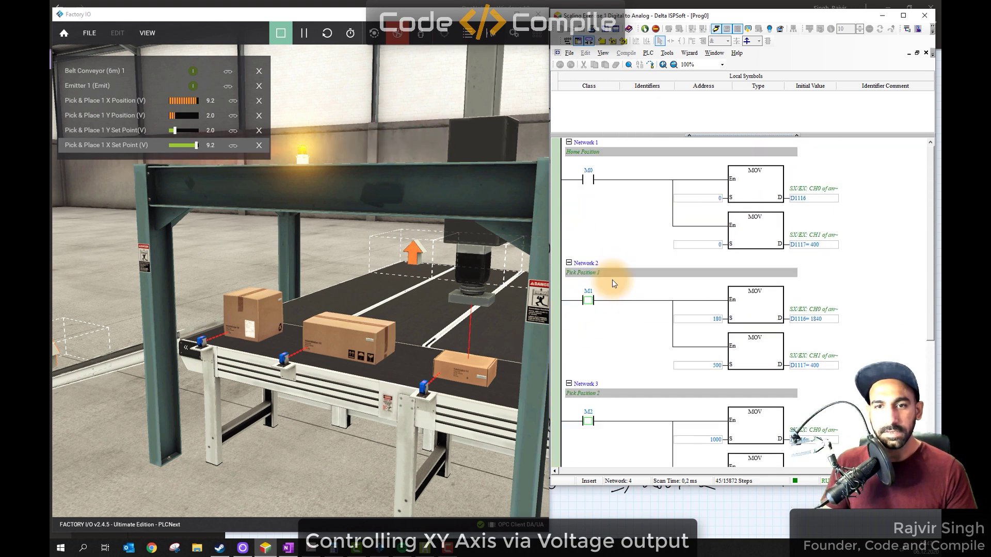
pyautogui.rightClick(588, 180)
pyautogui.click(613, 187)
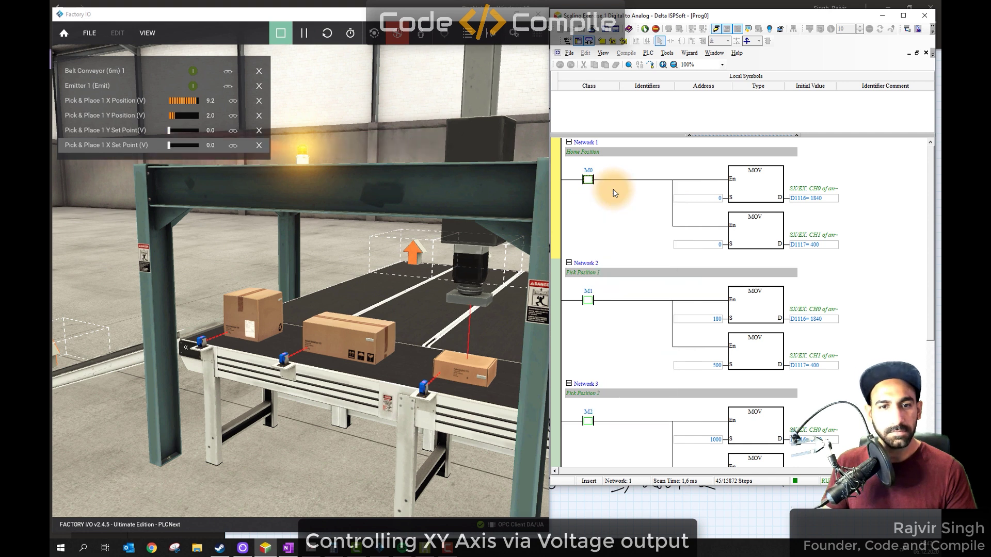
pyautogui.rightClick(588, 181)
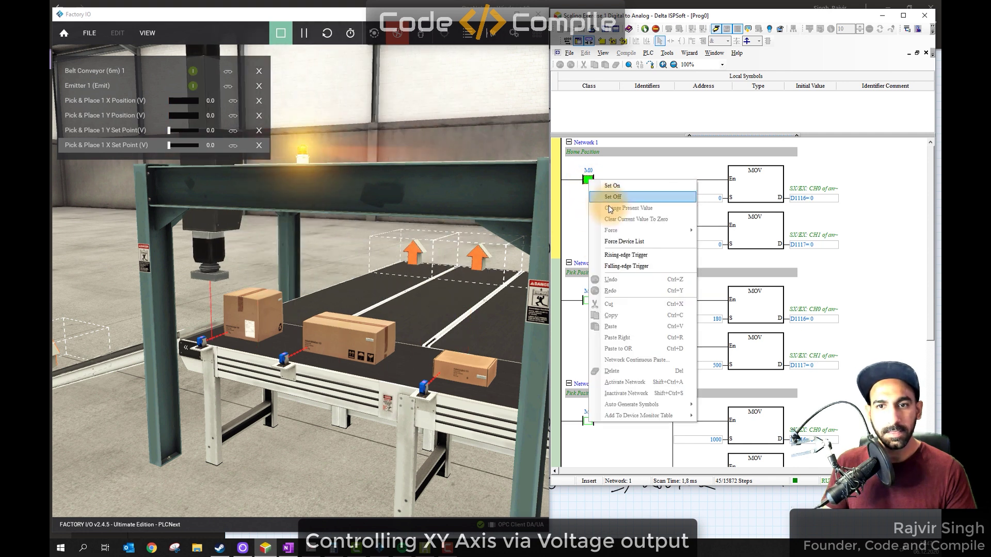
pyautogui.click(610, 197)
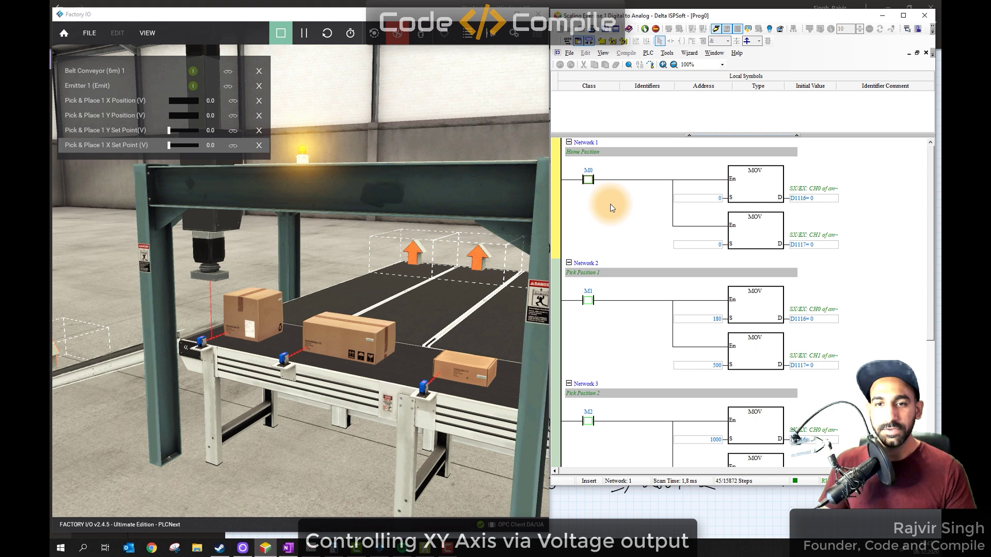
# Step: Open the device Monitor Table from the project workspace and hide the workspace again
pyautogui.scroll(-3, 643, 247)
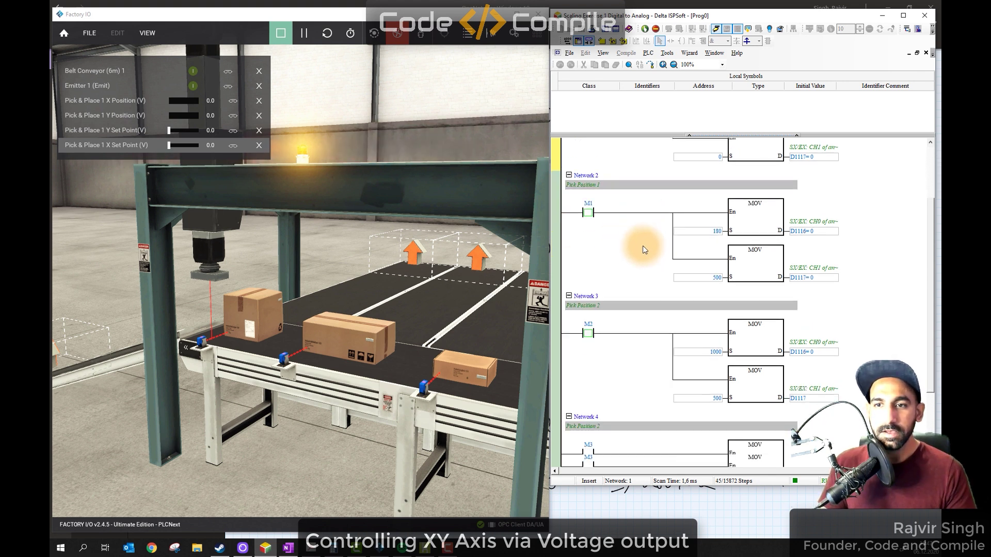
pyautogui.scroll(3, 643, 246)
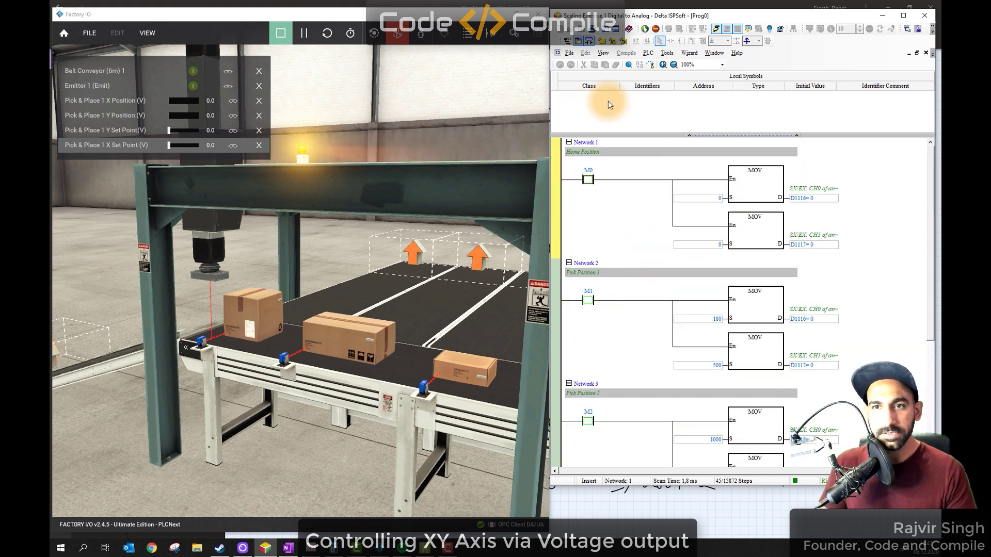
pyautogui.scroll(-3, 622, 372)
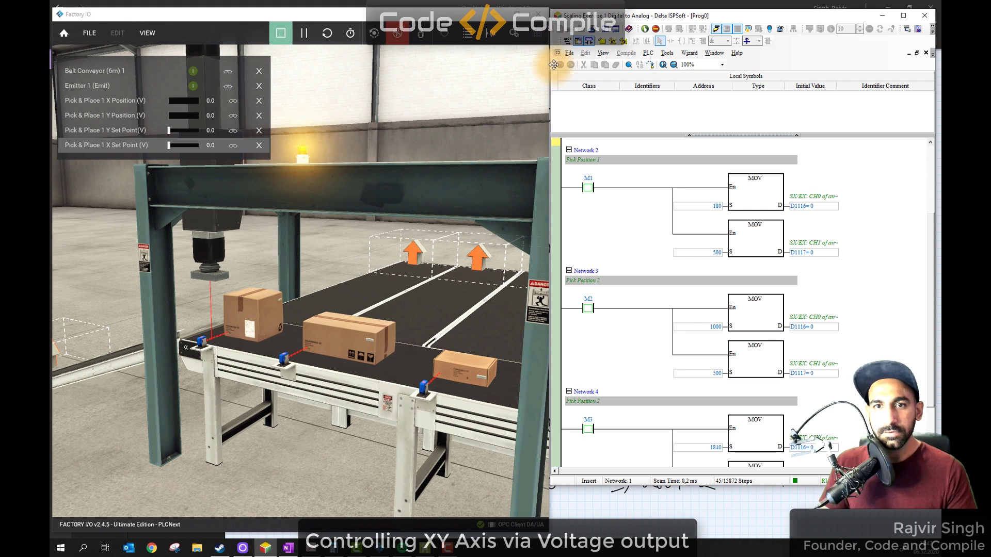
pyautogui.click(603, 53)
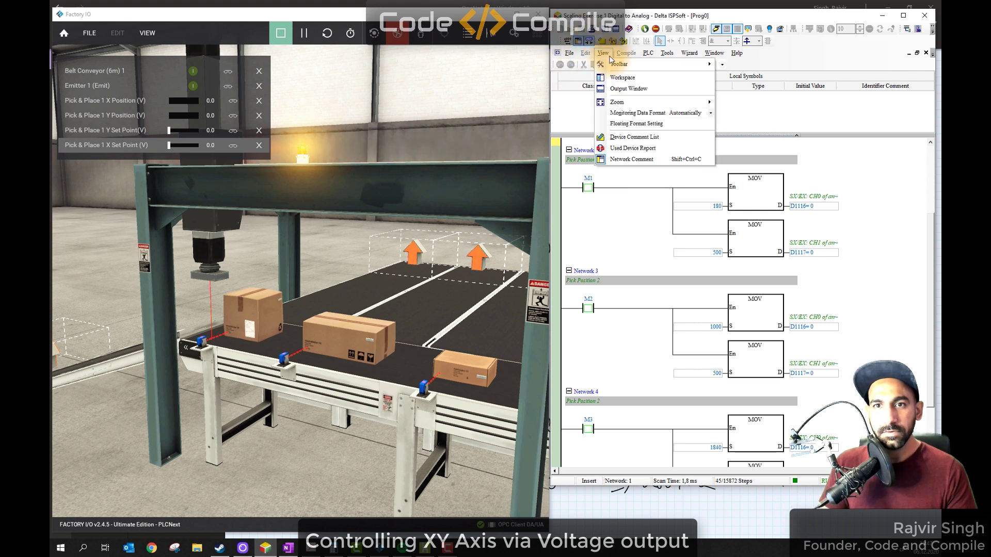
pyautogui.click(669, 77)
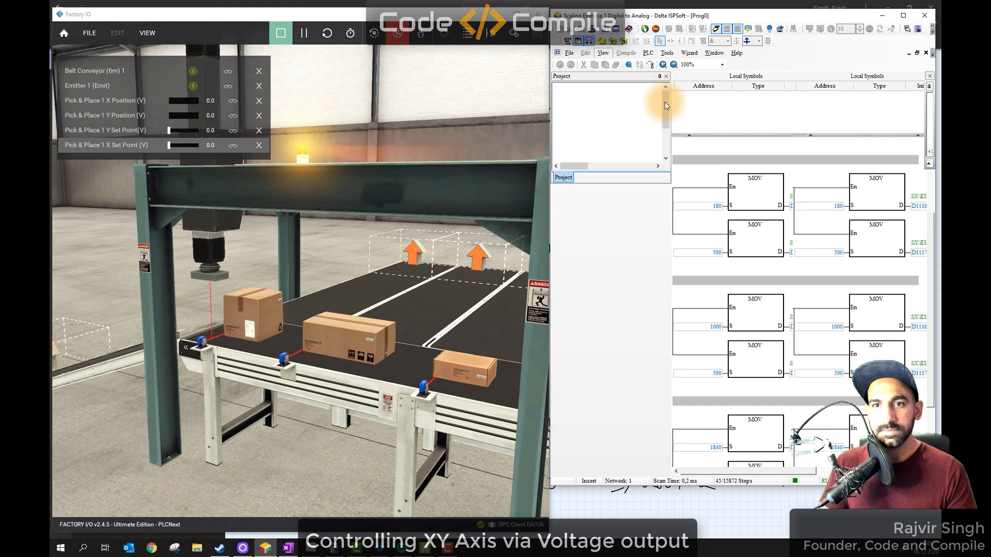
pyautogui.doubleClick(608, 197)
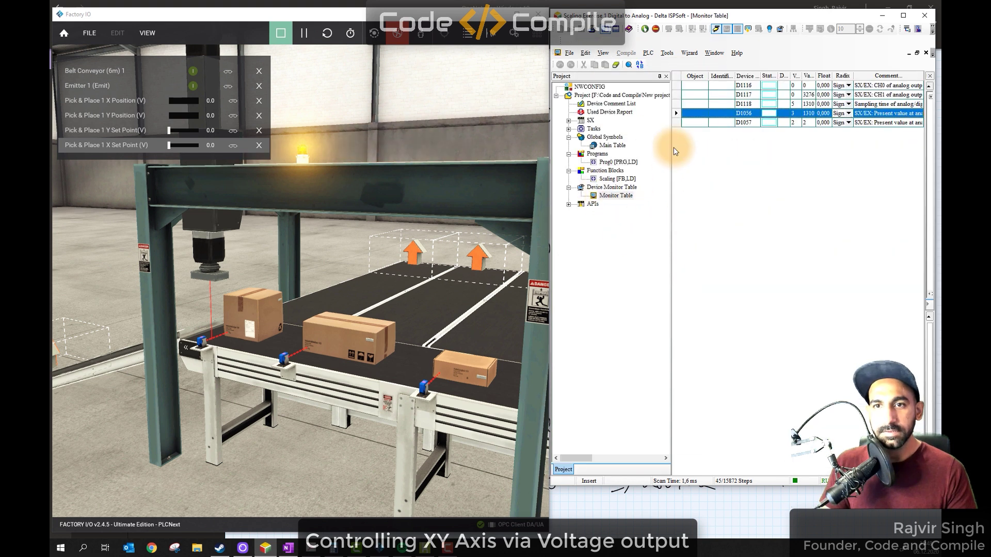
pyautogui.click(666, 77)
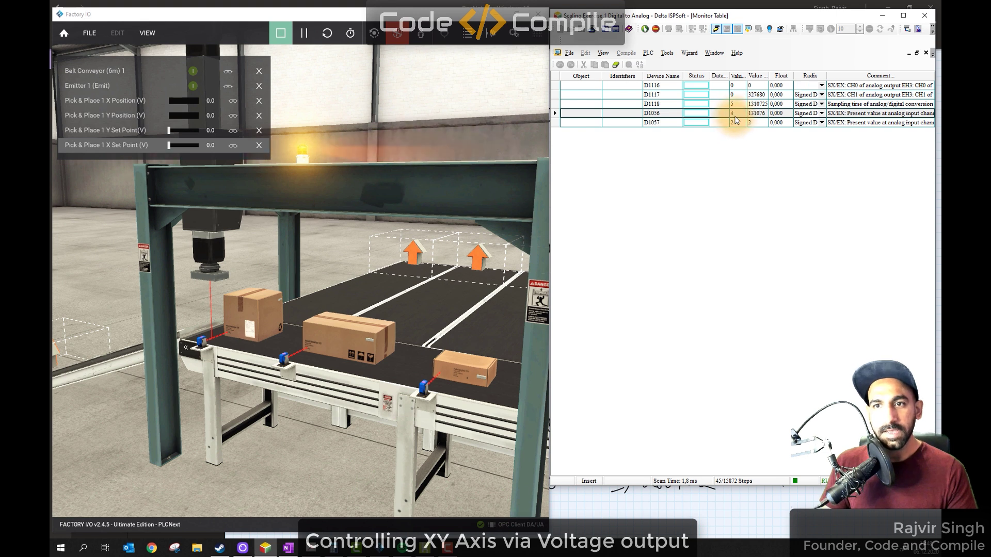
# Step: Add devices starting at D1056 with a count of 3 to the monitor table and delete the duplicate D1056 row
pyautogui.click(643, 141)
pyautogui.click(621, 124)
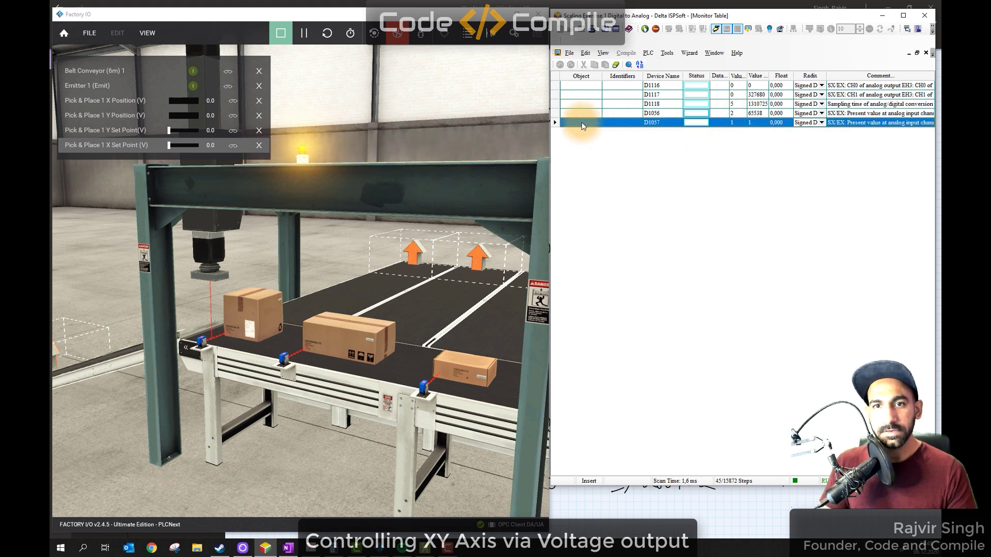
pyautogui.click(585, 114)
pyautogui.doubleClick(584, 113)
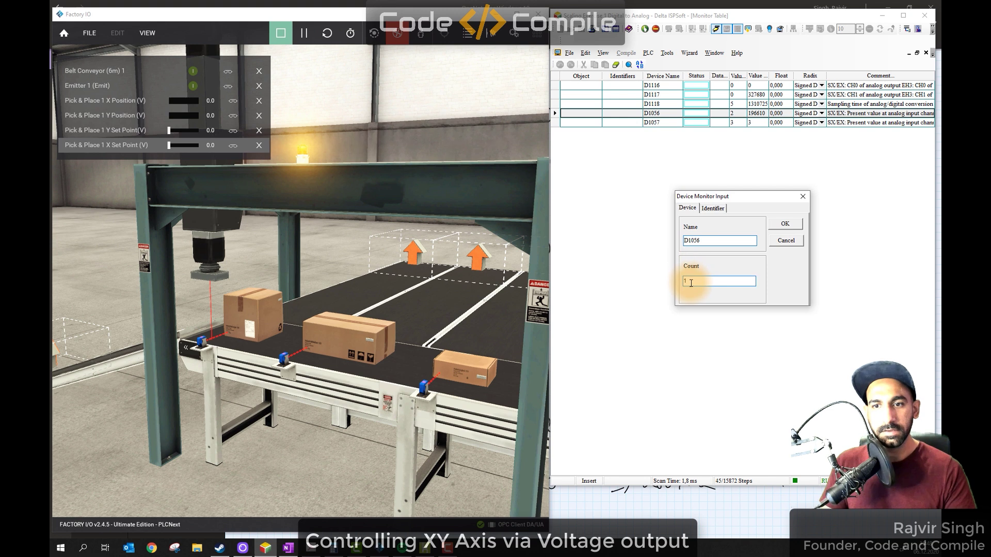
pyautogui.moveTo(693, 282); pyautogui.dragTo(597, 263)
pyautogui.write('3')
pyautogui.click(785, 226)
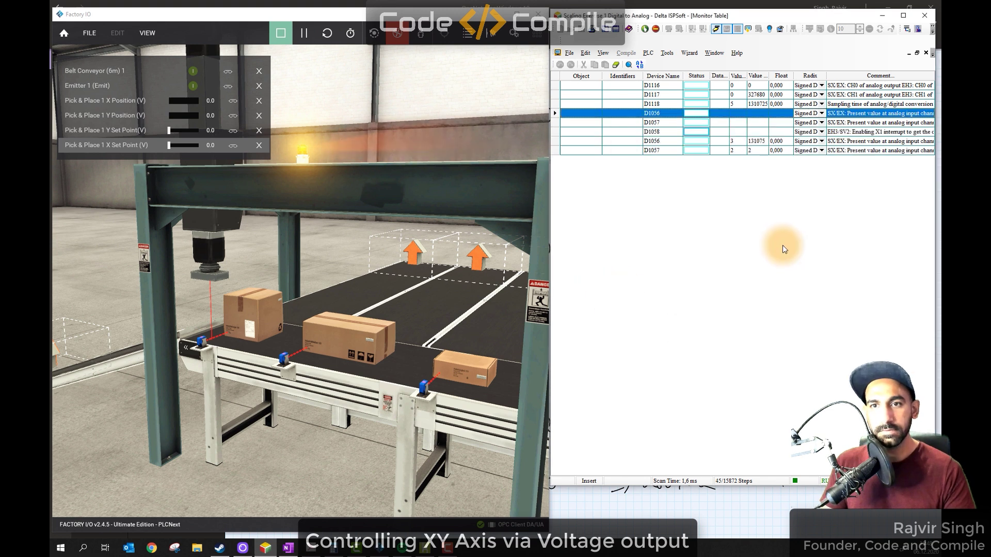
pyautogui.press('Delete')
# Step: Add four devices starting at M0 to the monitor table
pyautogui.doubleClick(648, 141)
pyautogui.doubleClick(713, 241)
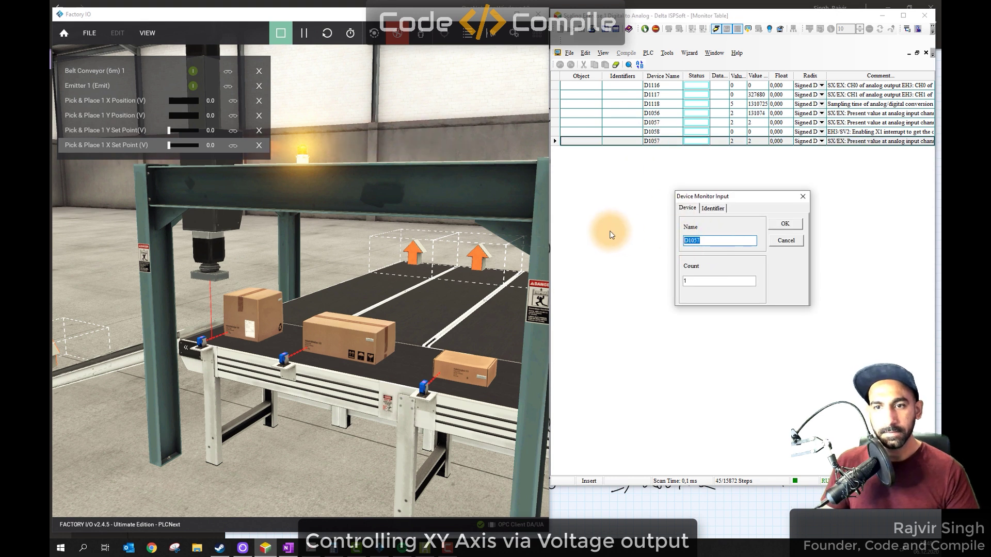
pyautogui.write('M0')
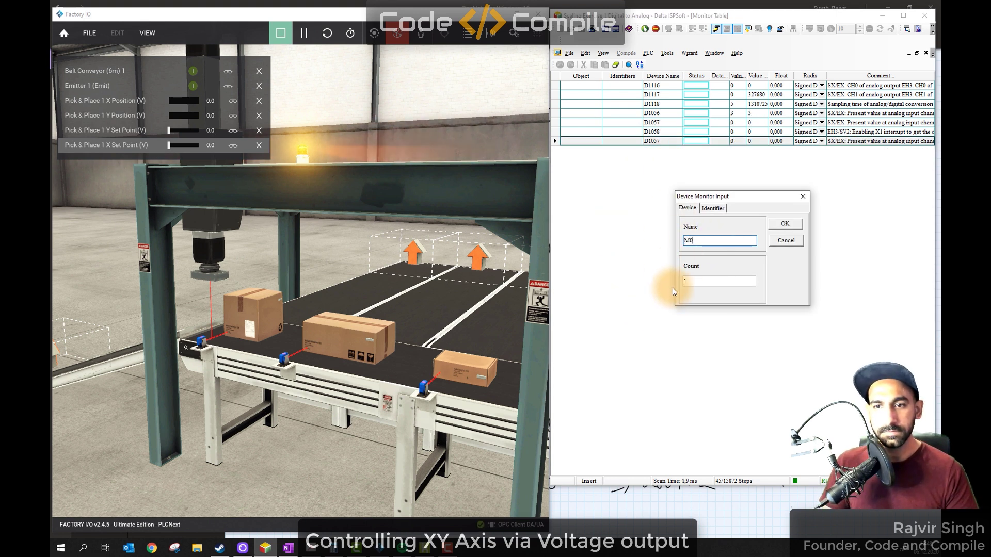
pyautogui.press('Tab')
pyautogui.write('4')
pyautogui.click(793, 223)
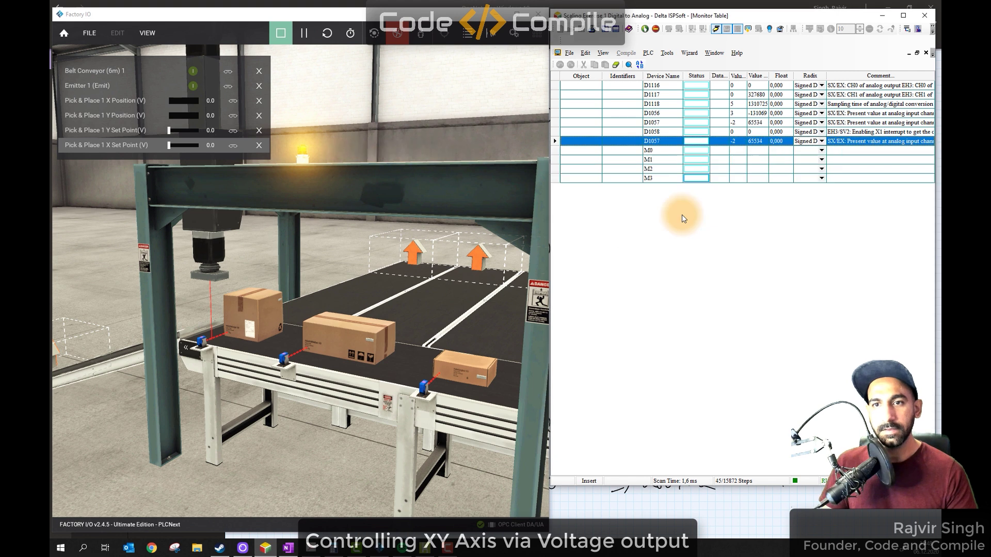
# Step: Set M0 on and off again from the monitor table
pyautogui.click(666, 151)
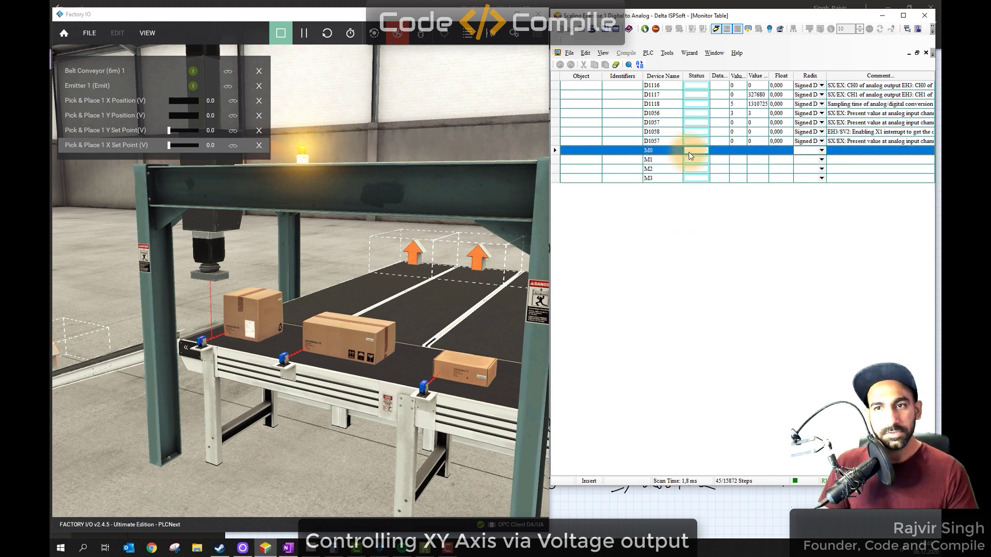
pyautogui.rightClick(688, 152)
pyautogui.click(697, 154)
pyautogui.rightClick(697, 153)
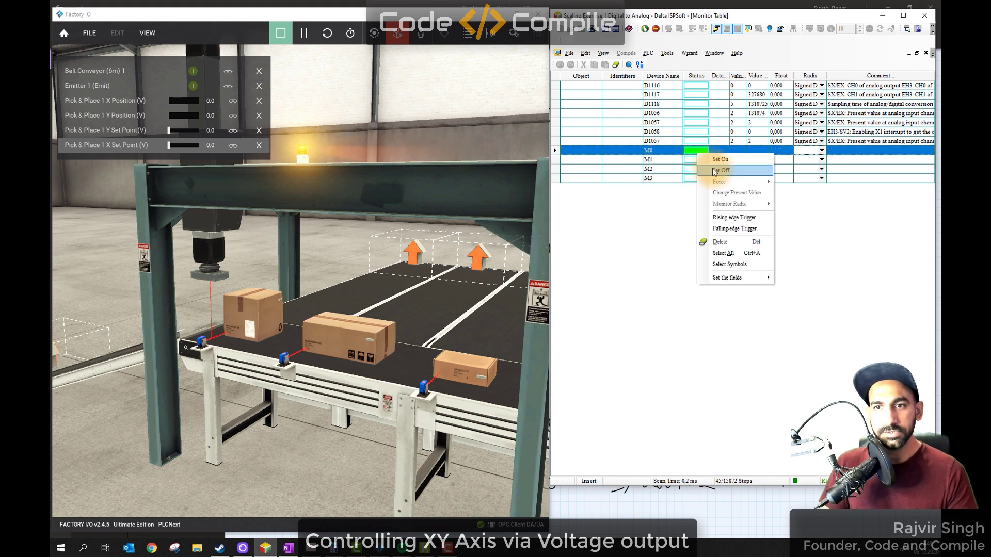
pyautogui.click(712, 168)
pyautogui.click(695, 164)
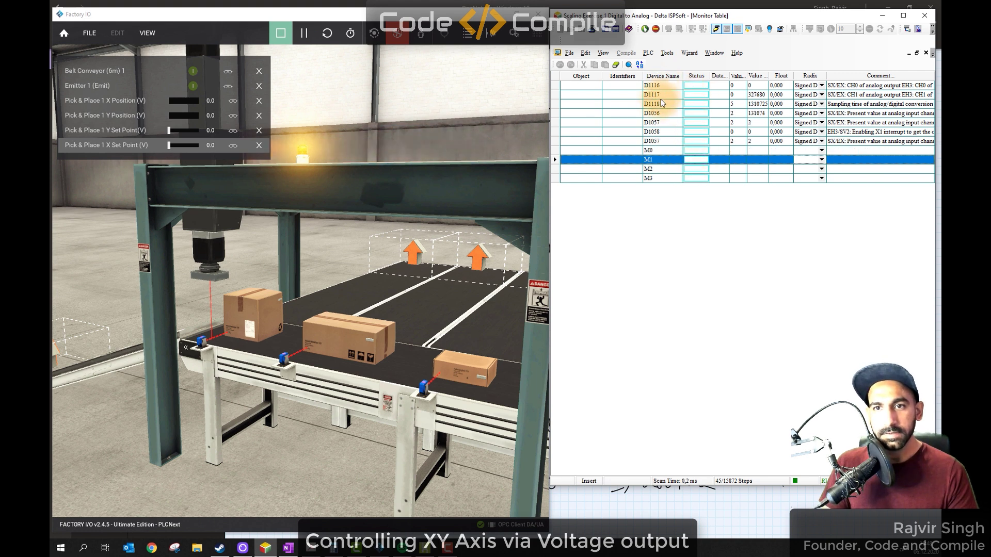
# Step: Delete the D1118 row from the monitor table
pyautogui.click(554, 105)
pyautogui.rightClick(554, 105)
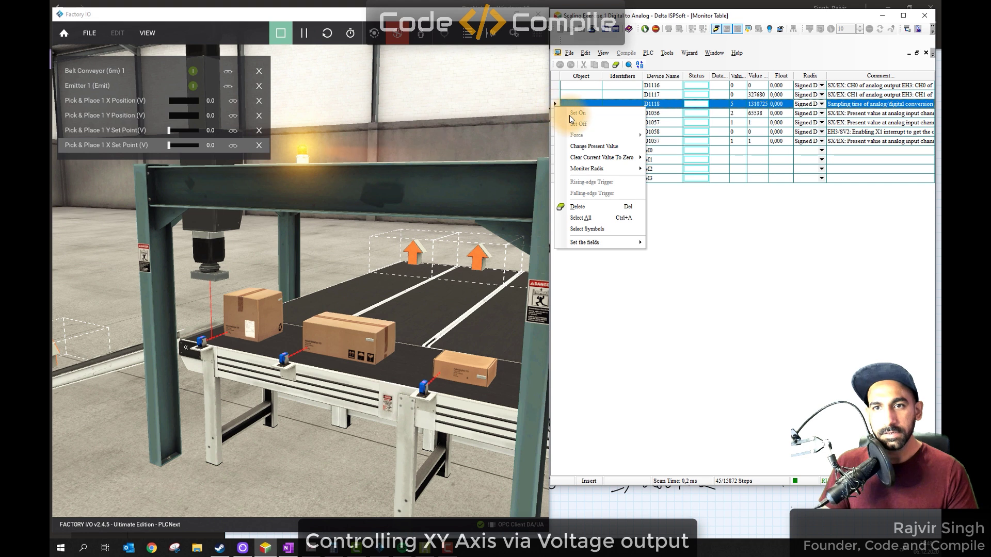
pyautogui.click(597, 208)
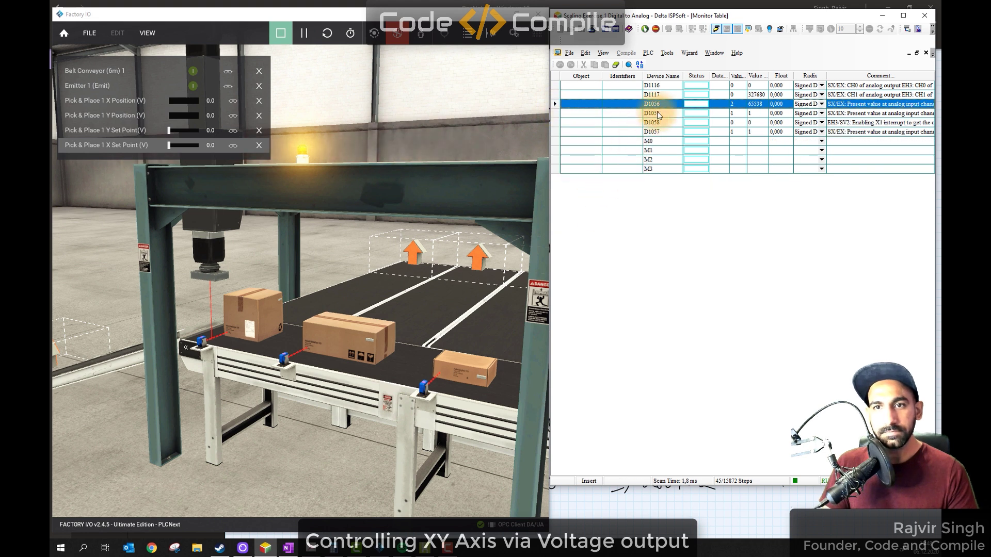
# Step: Delete the D1058 row and the duplicate D1057 row from the monitor table
pyautogui.click(555, 122)
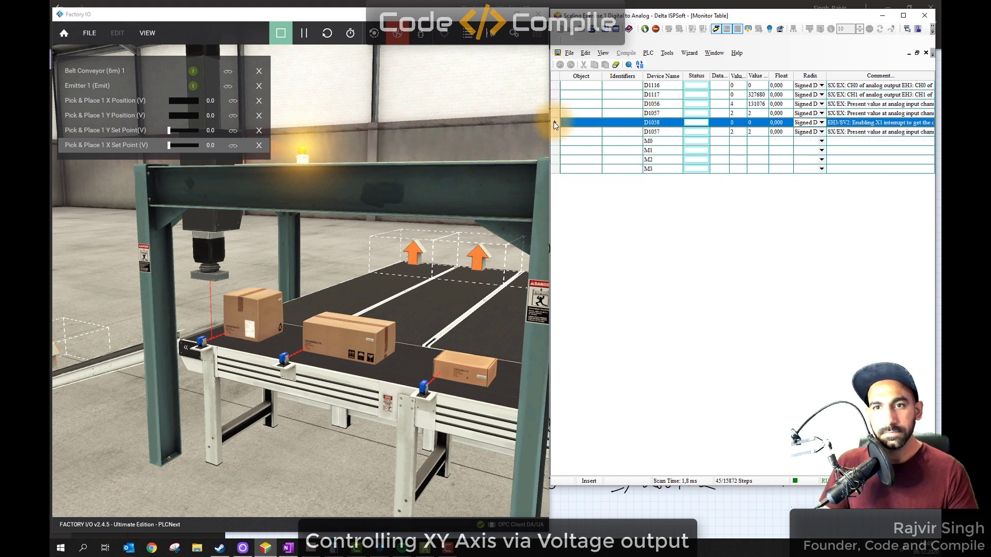
pyautogui.rightClick(554, 122)
pyautogui.click(579, 223)
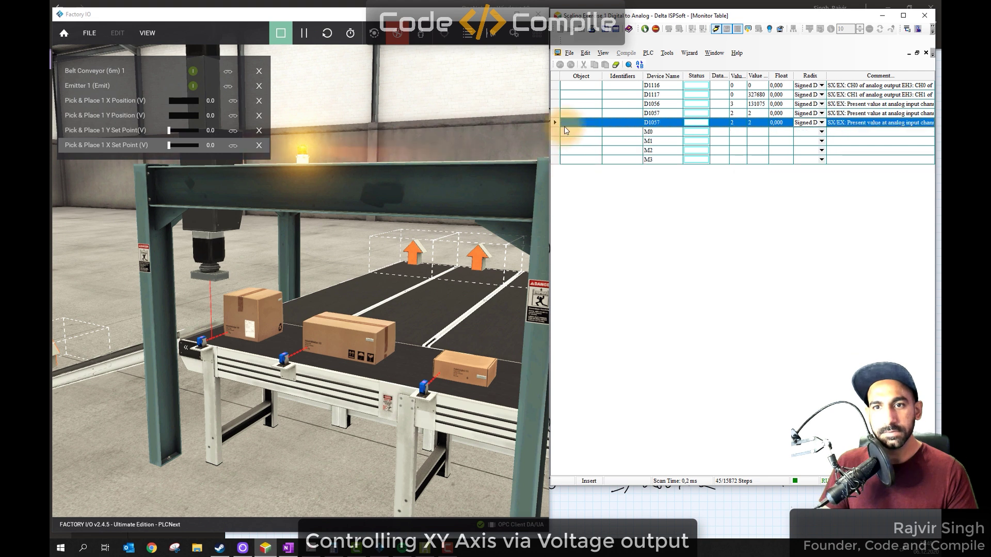
pyautogui.rightClick(556, 122)
pyautogui.click(580, 224)
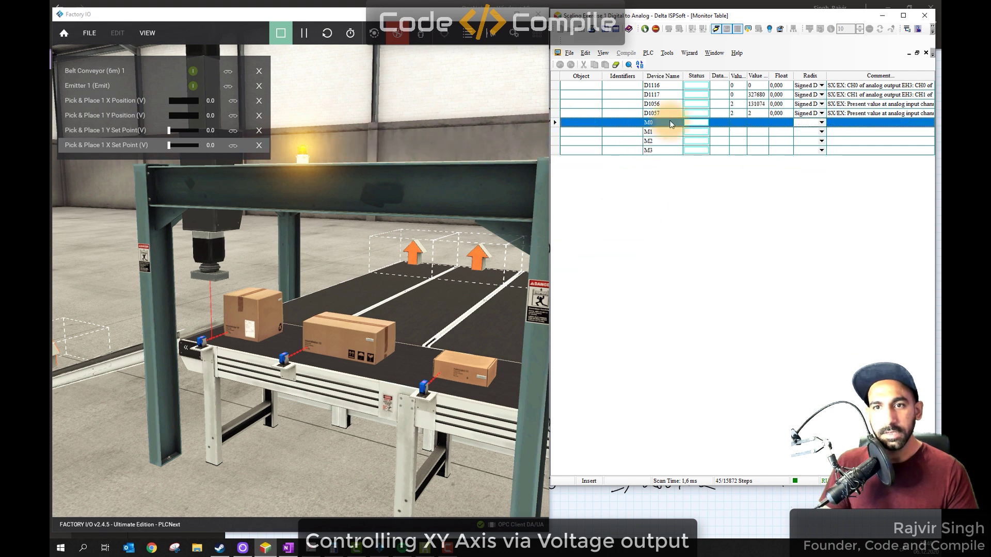
# Step: Set M1 on and off again from the monitor table to trigger the first box position
pyautogui.click(738, 95)
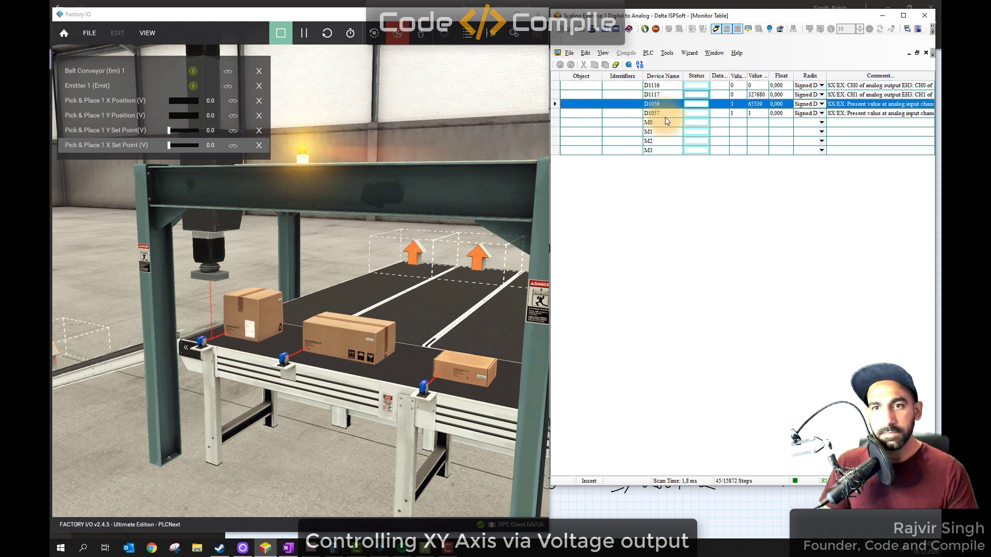
pyautogui.click(722, 113)
pyautogui.click(699, 122)
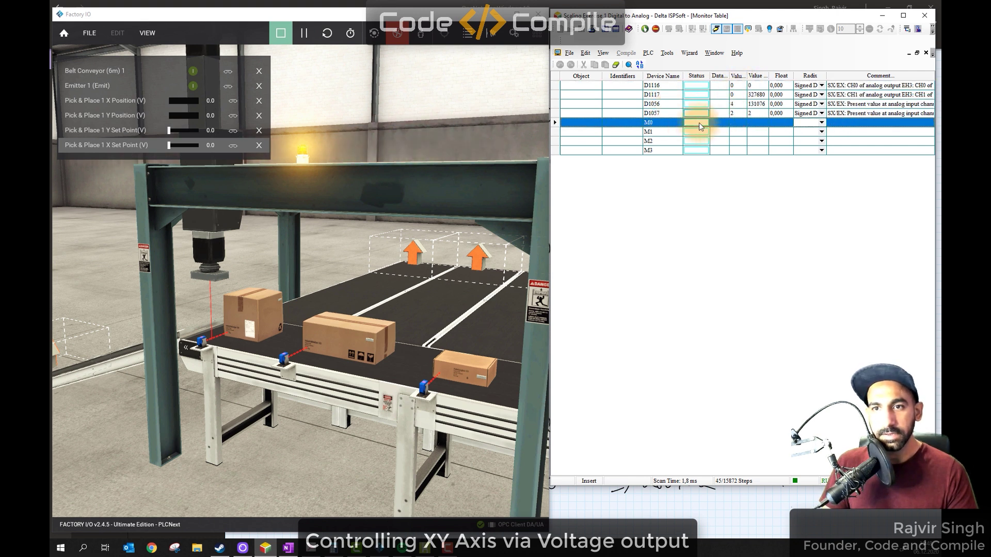
pyautogui.rightClick(688, 125)
pyautogui.rightClick(685, 134)
pyautogui.click(702, 138)
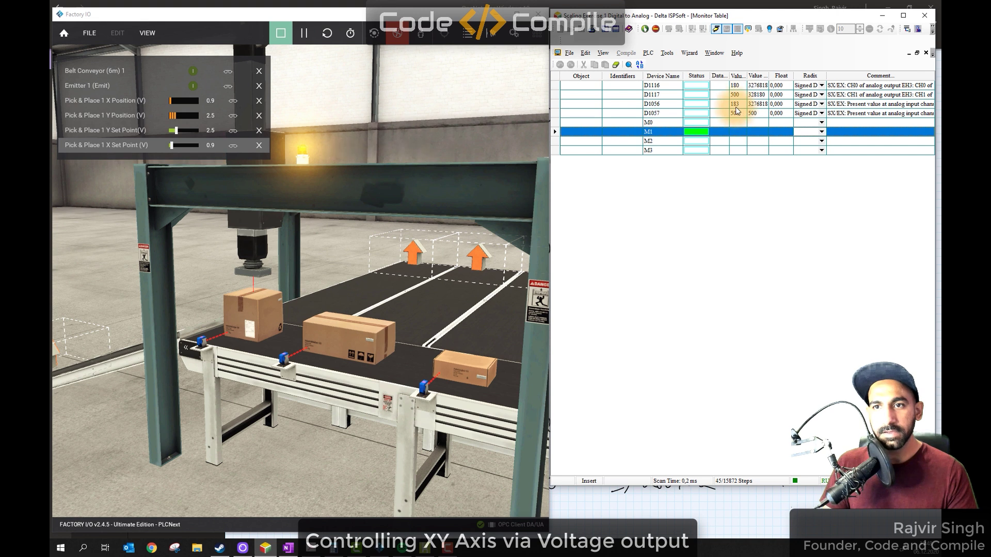
pyautogui.rightClick(700, 132)
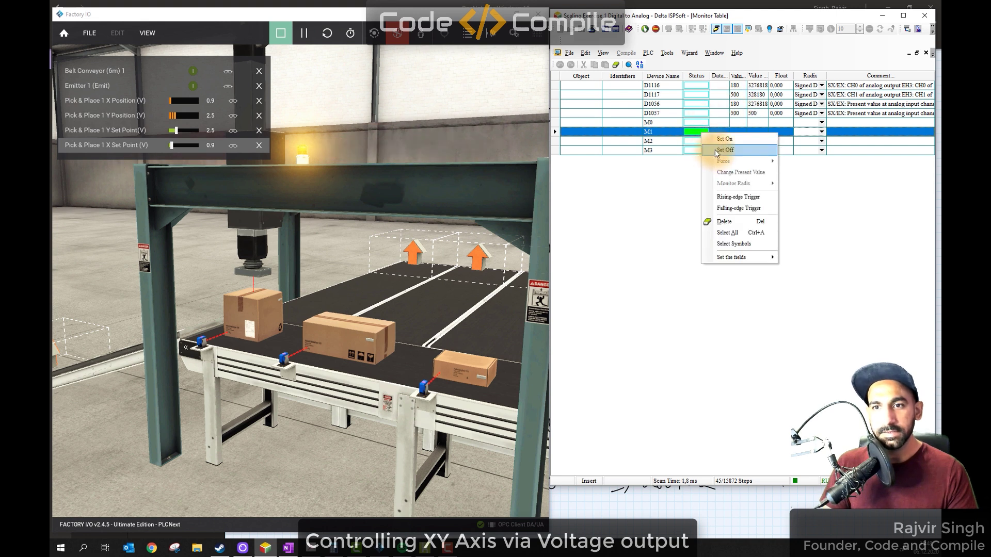
# Step: Set M2 on and off again from the monitor table to move the pick-and-place over the middle box
pyautogui.click(693, 146)
pyautogui.rightClick(693, 142)
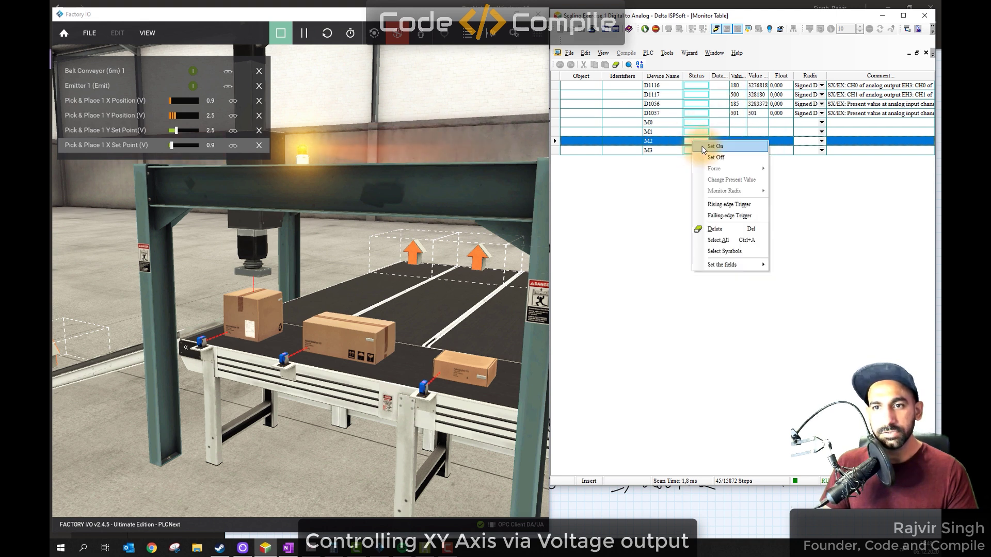
pyautogui.click(706, 147)
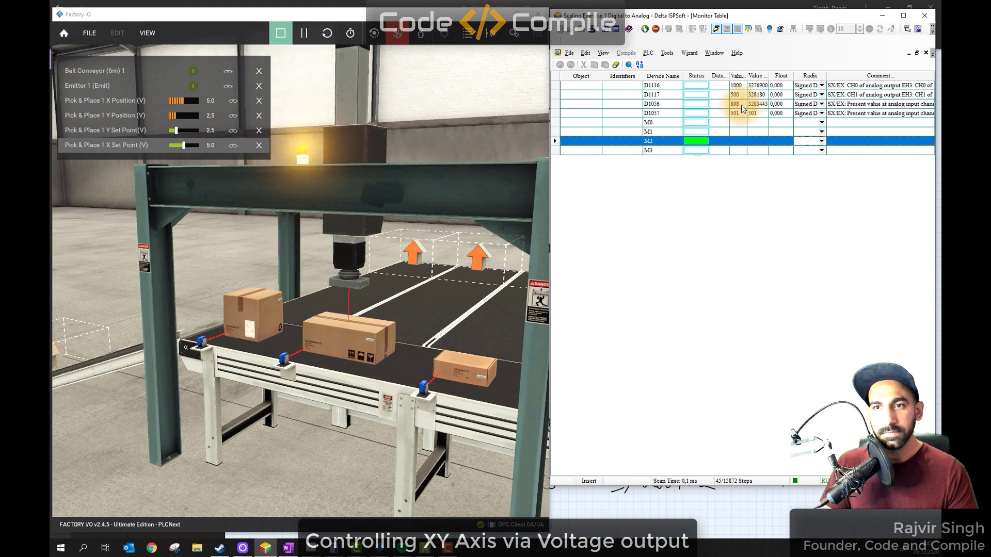
pyautogui.rightClick(698, 142)
pyautogui.click(712, 158)
# Step: Set M3 on and off again from the monitor table to move the pick-and-place over the small box
pyautogui.click(699, 150)
pyautogui.rightClick(699, 149)
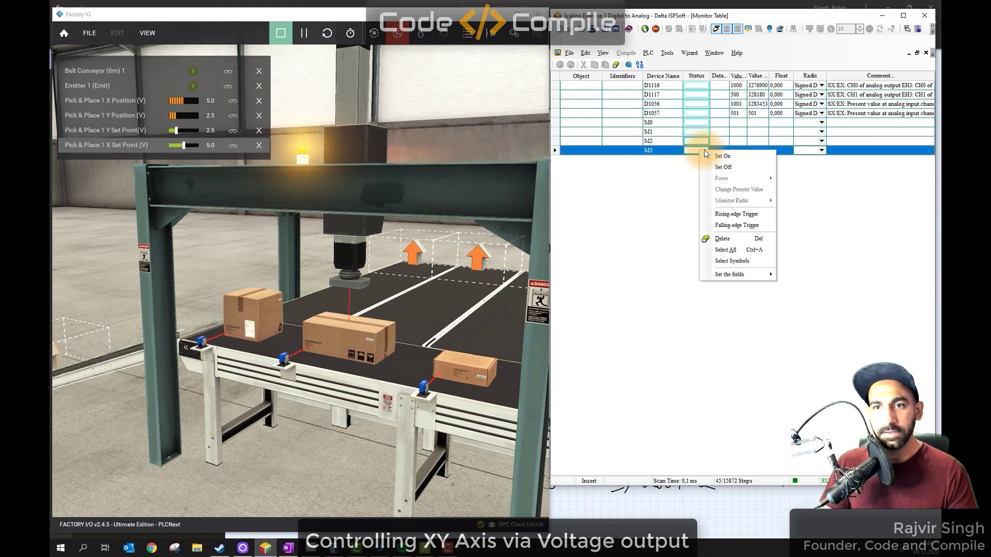
pyautogui.click(706, 154)
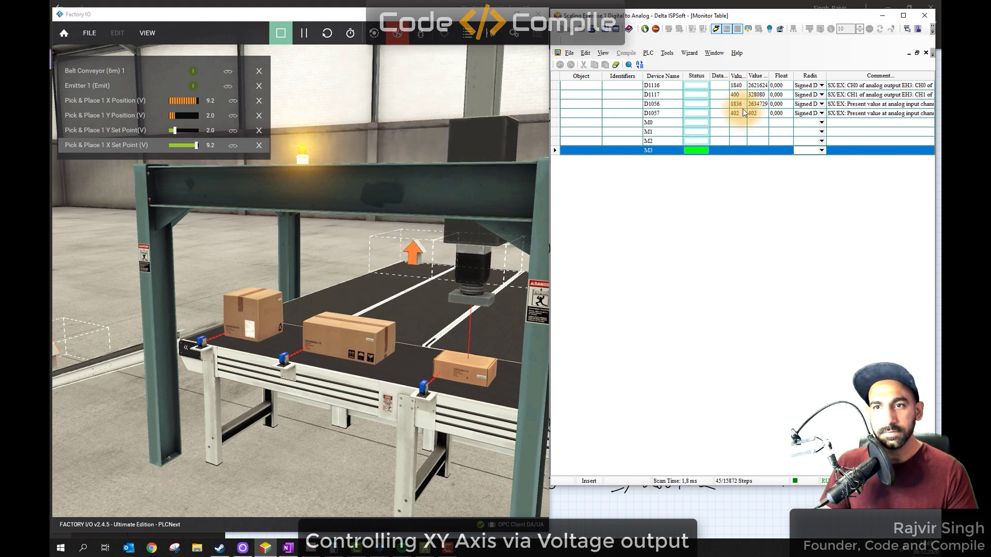
pyautogui.rightClick(695, 151)
pyautogui.click(705, 169)
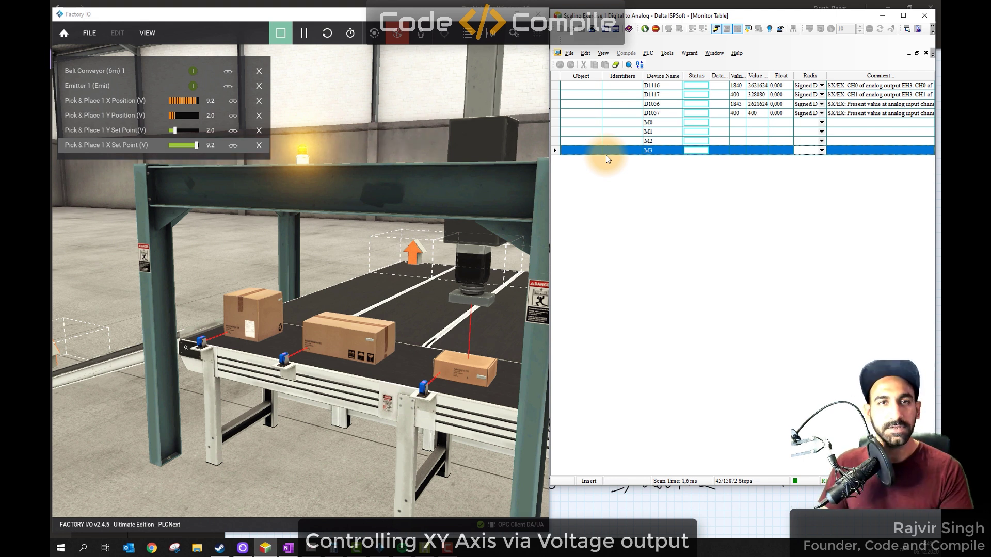
# Step: Switch to Factory IO and maximize its window with the whole gantry in view
pyautogui.click(421, 196)
pyautogui.scroll(-4, 421, 195)
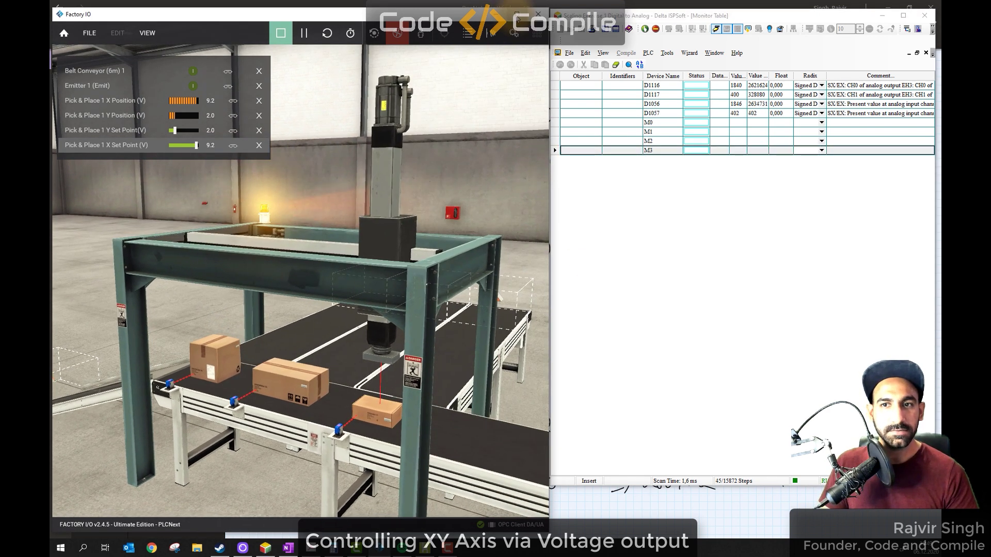
pyautogui.click(517, 16)
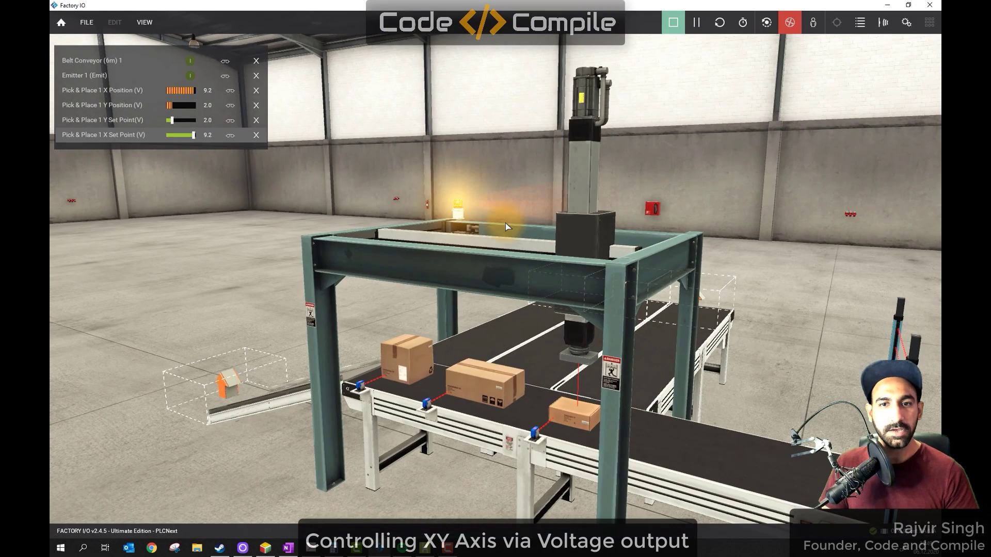
# Step: Examine the gripper's alignment with the three boxes, their sensors and the branch conveyors up close from several angles
pyautogui.moveTo(634, 205); pyautogui.dragTo(496, 277, button='right')
pyautogui.scroll(-3, 539, 227)
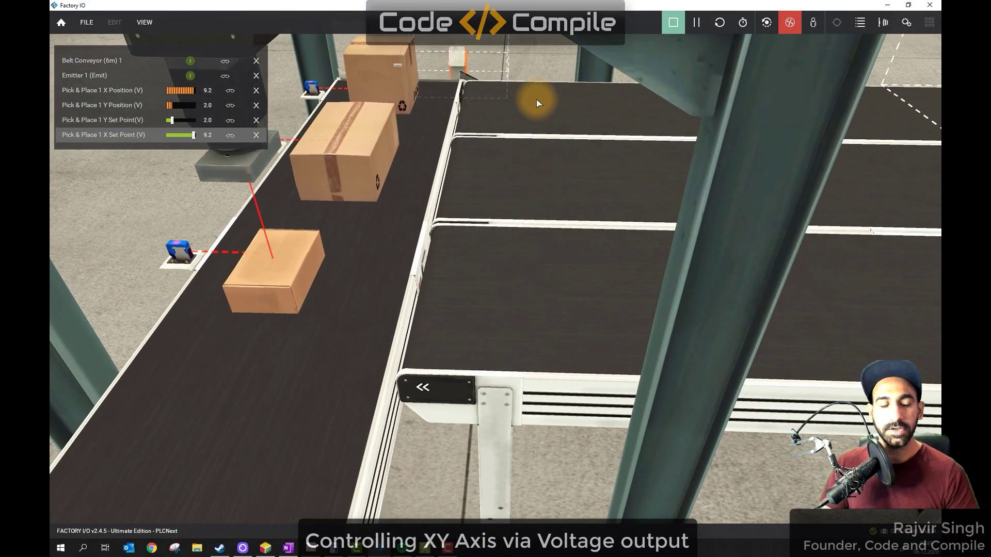
pyautogui.moveTo(466, 127); pyautogui.dragTo(812, 248, button='right')
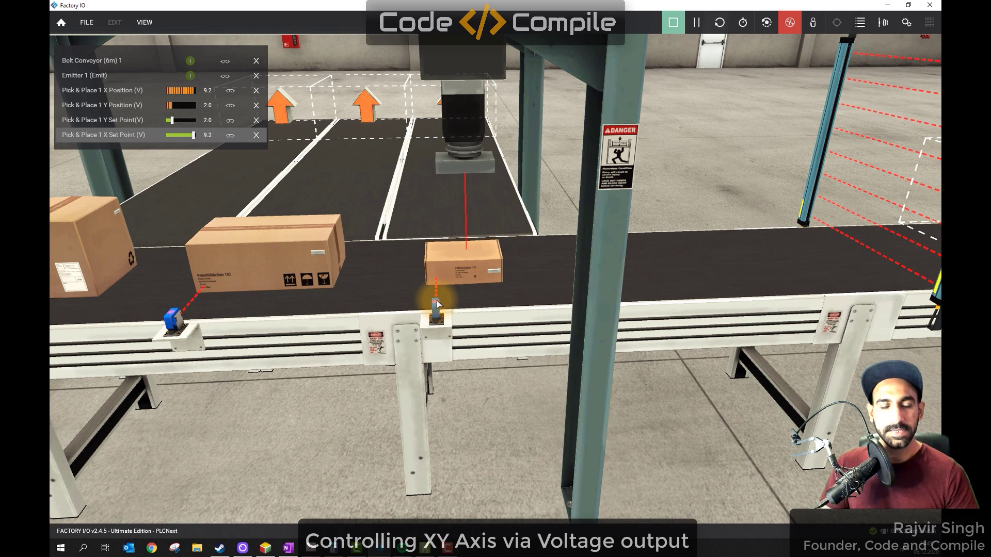
pyautogui.moveTo(497, 334); pyautogui.dragTo(449, 307, button='right')
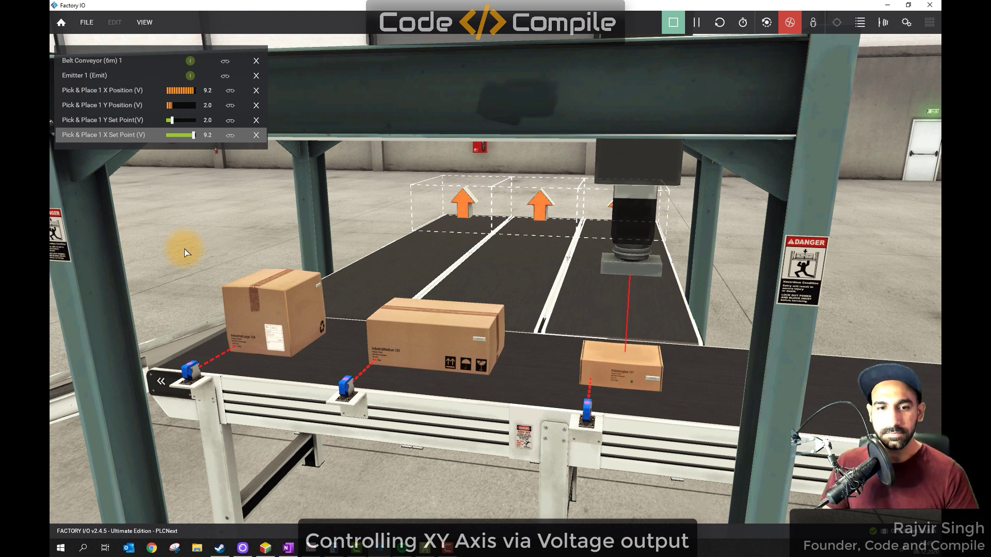
pyautogui.press('a')
pyautogui.moveTo(550, 351); pyautogui.dragTo(527, 348, button='middle')
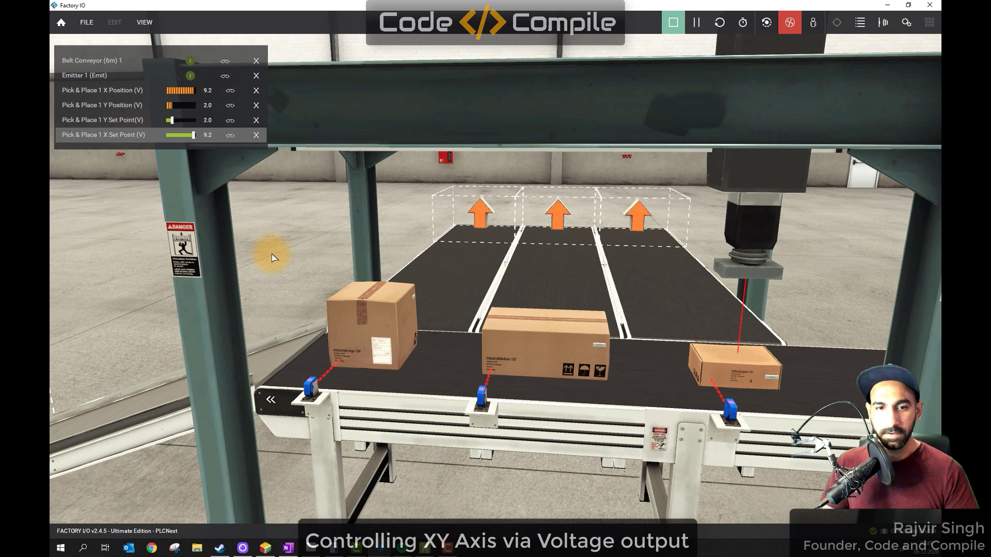
pyautogui.scroll(5, 387, 316)
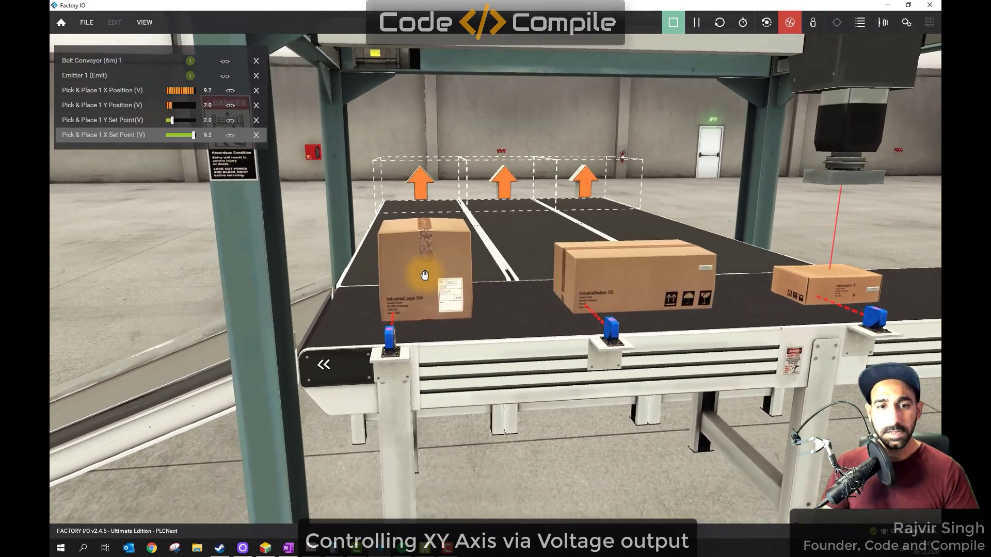
pyautogui.scroll(-4, 425, 275)
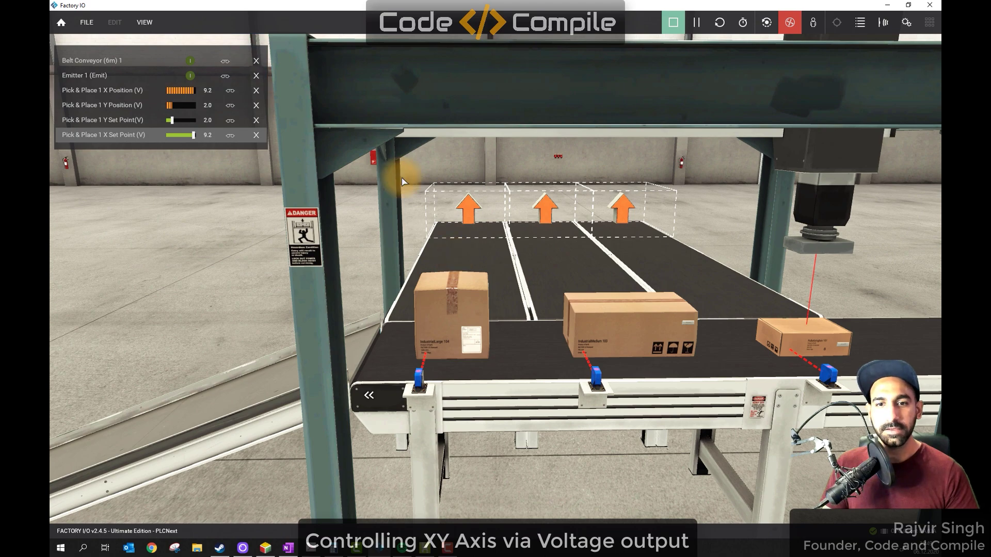
# Step: Examine the complete pick-and-place station, including the gantry, all conveyors and the light array at the conveyor's entry side
pyautogui.moveTo(686, 183); pyautogui.dragTo(569, 313, button='right')
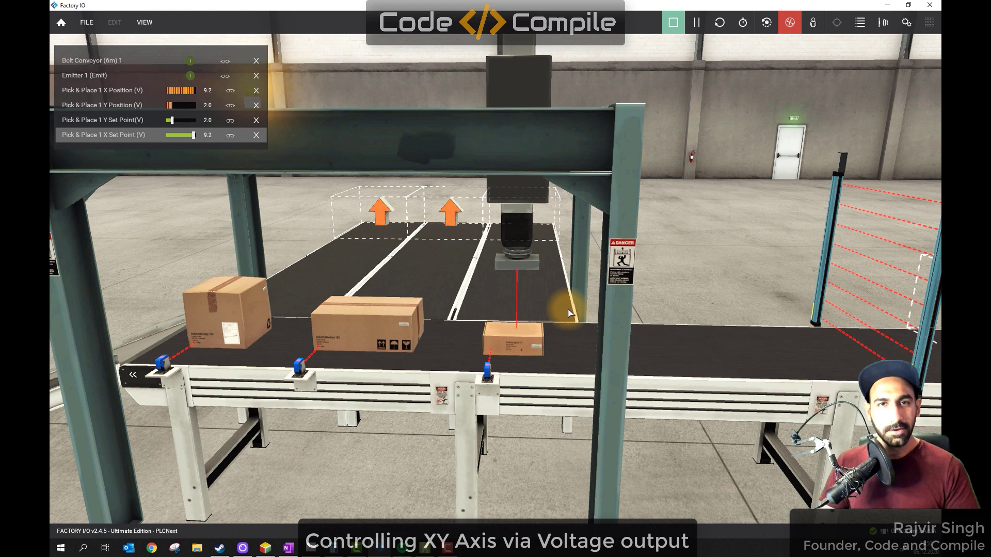
pyautogui.scroll(-5, 569, 314)
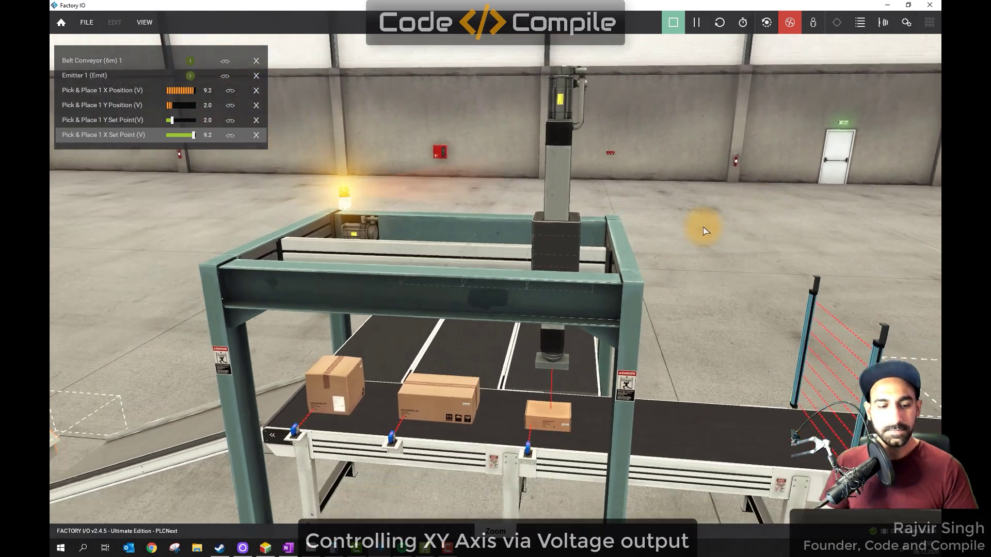
pyautogui.moveTo(705, 231); pyautogui.dragTo(503, 279, button='right')
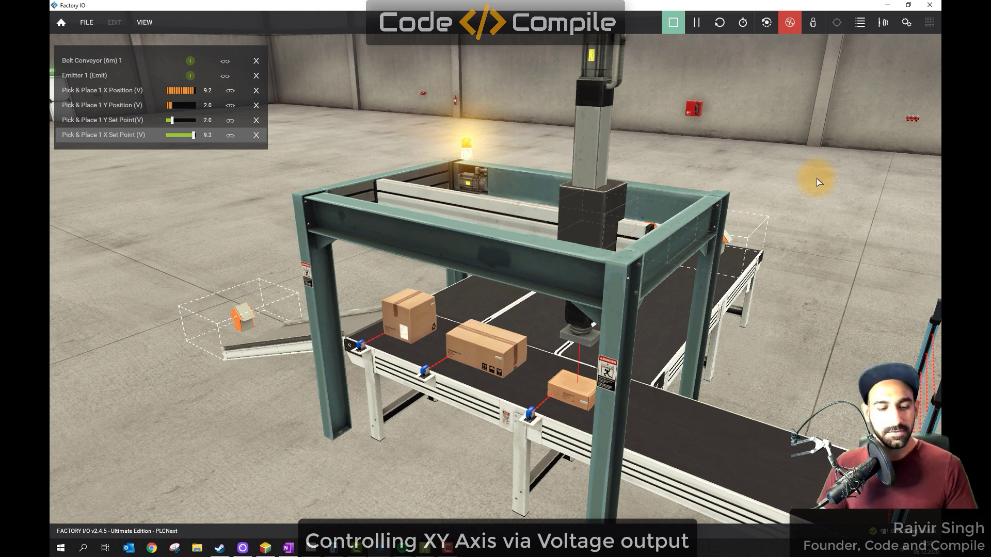
pyautogui.press('d')
pyautogui.moveTo(860, 179); pyautogui.dragTo(828, 178, button='right')
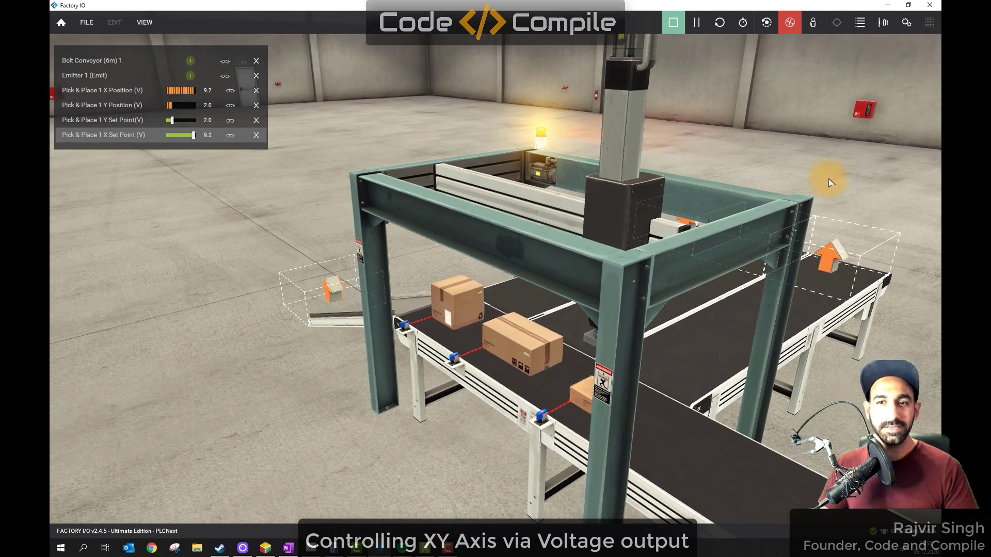
pyautogui.press('s')
pyautogui.moveTo(498, 277); pyautogui.dragTo(497, 278, button='right')
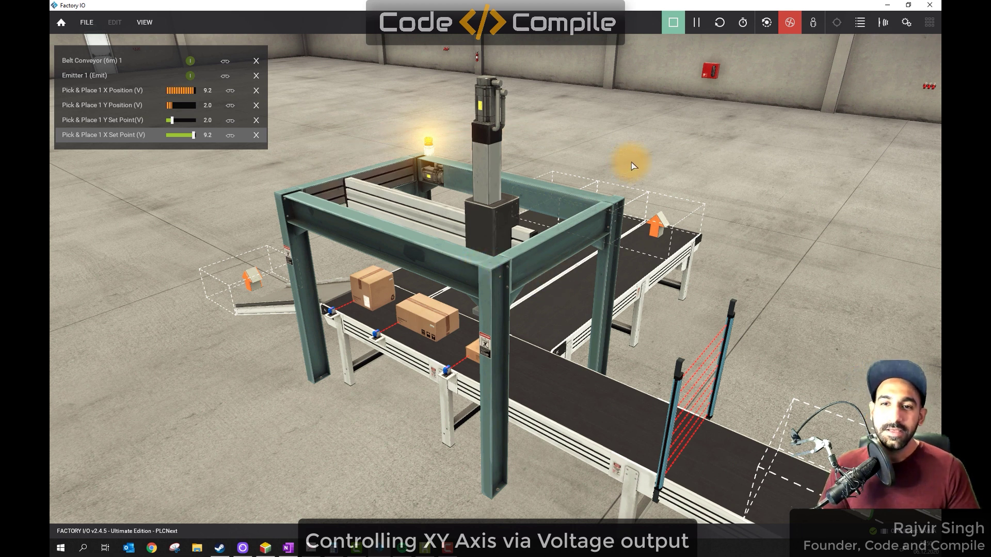
pyautogui.moveTo(632, 166); pyautogui.dragTo(495, 274, button='right')
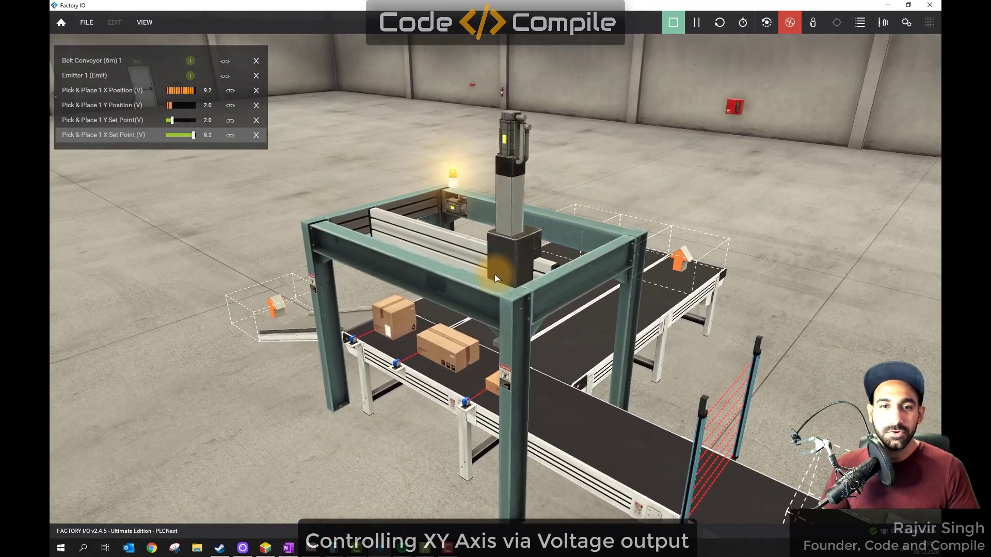